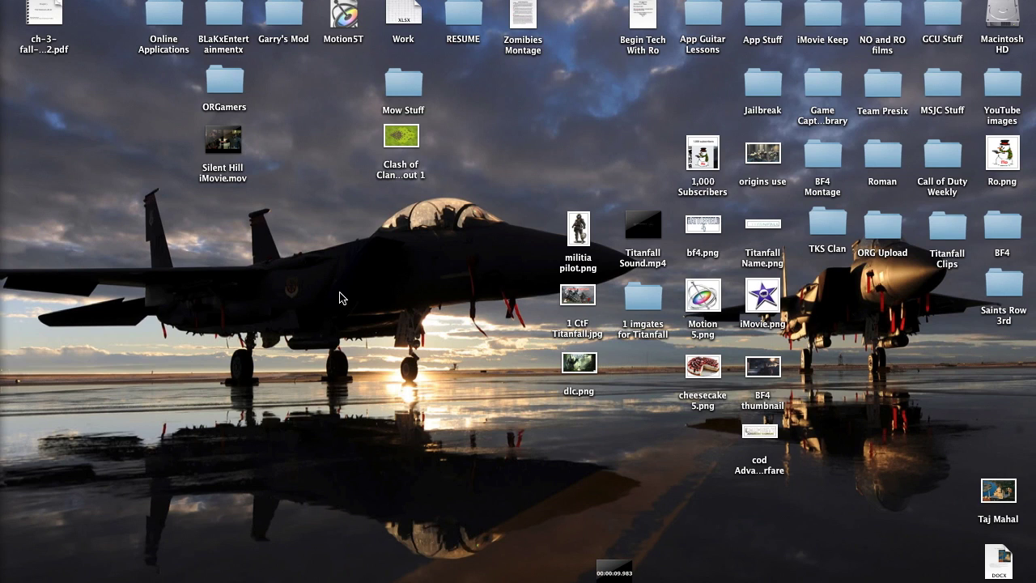
Launch iMovie and drag the 38-second hot-tub clip into the empty iMovie Tutorials timeline.
mouse_move(4, 168)
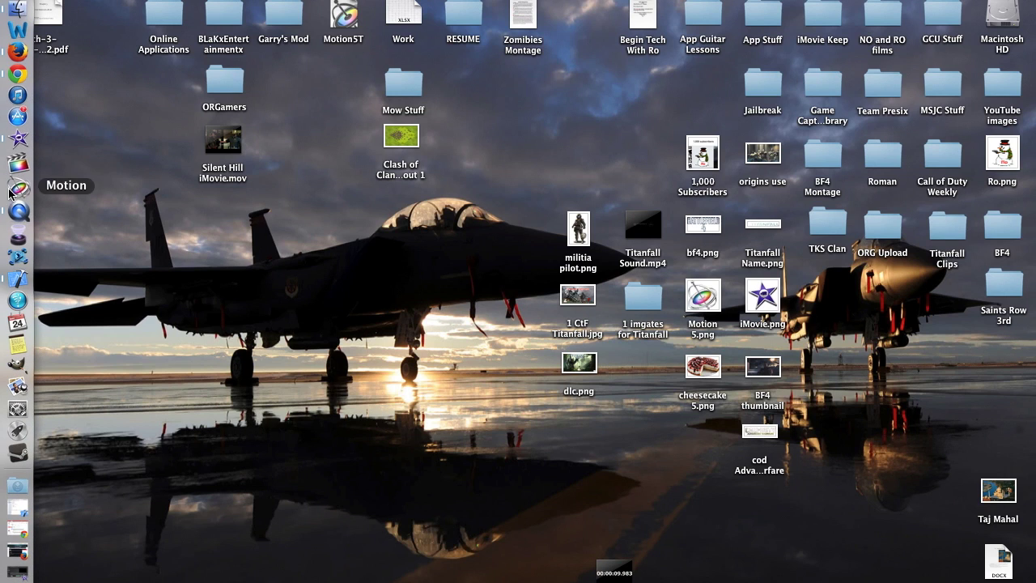
click(14, 146)
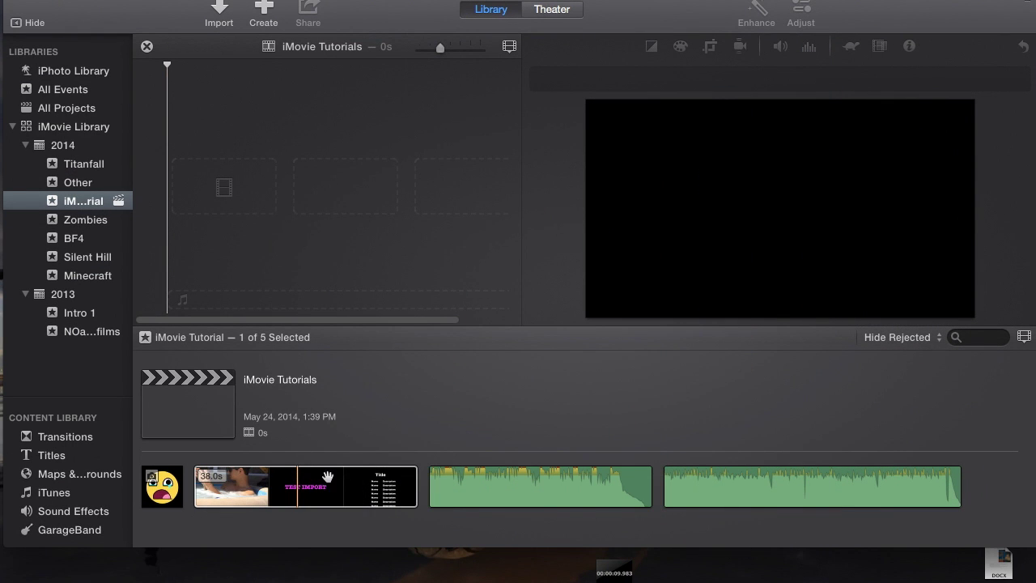
click(327, 478)
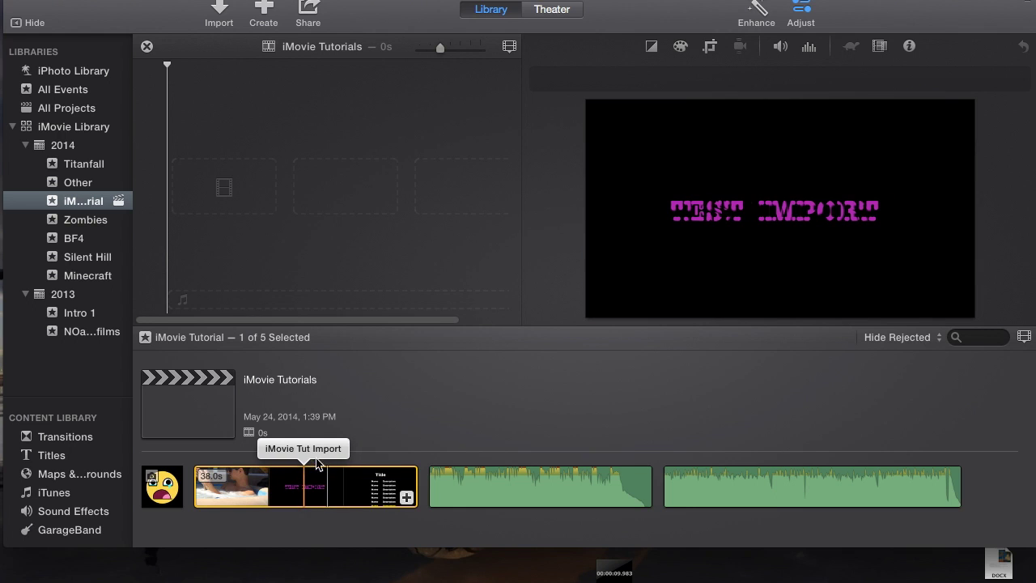
click(376, 460)
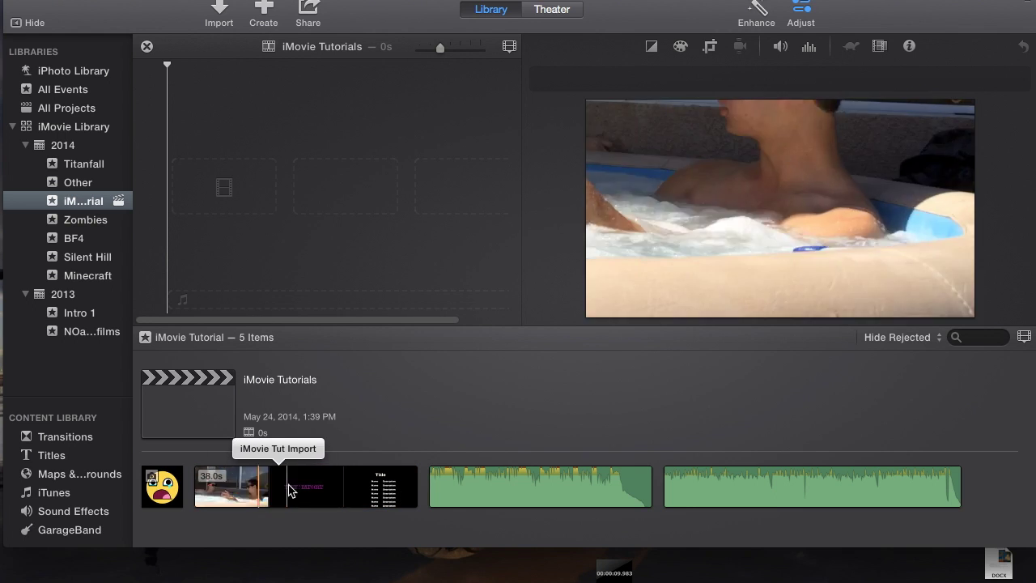
drag(284, 485, 218, 192)
click(240, 130)
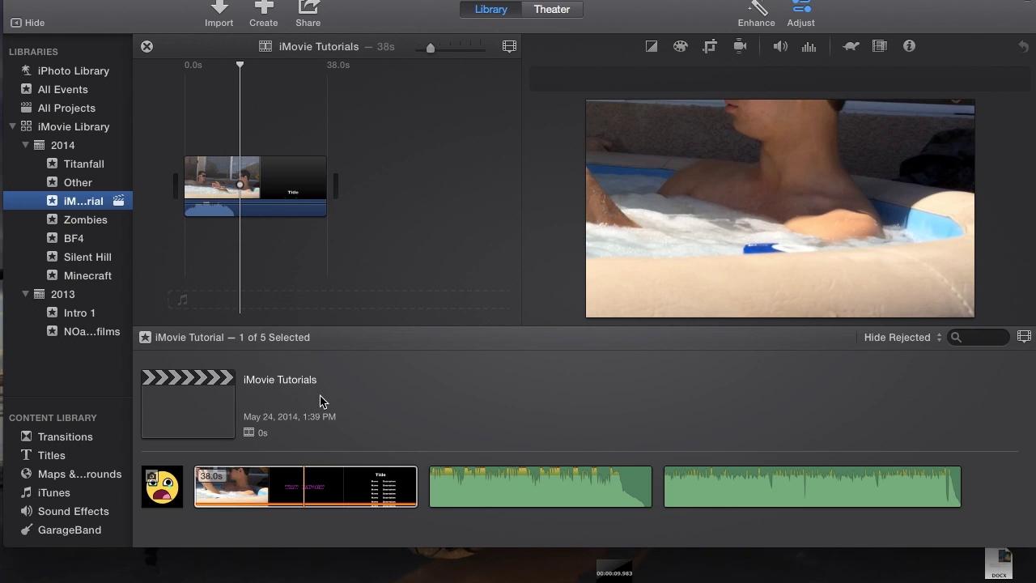
Select the hot-tub clip in the timeline and lower its volume line to 0%.
click(224, 392)
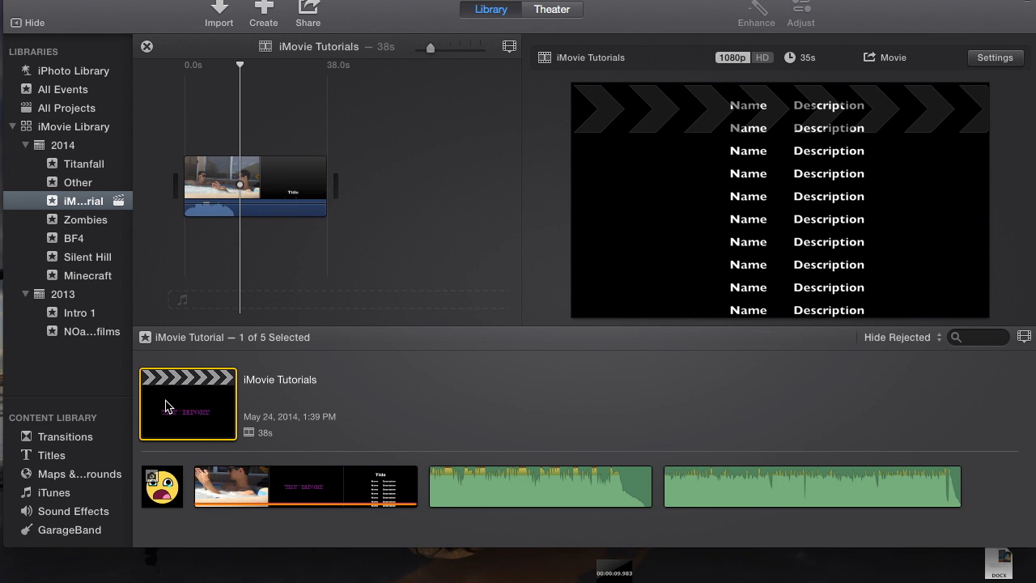
click(230, 180)
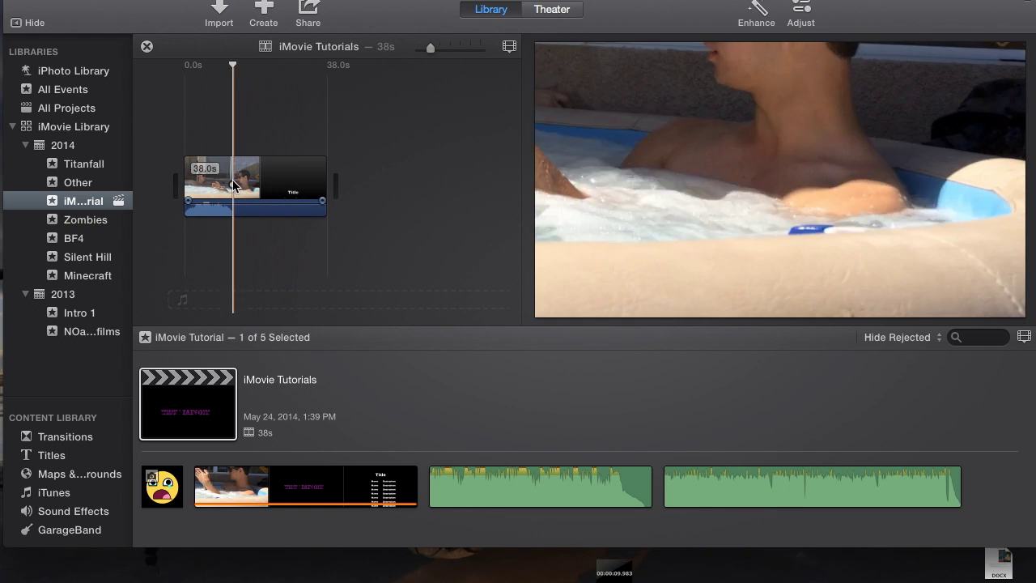
click(219, 179)
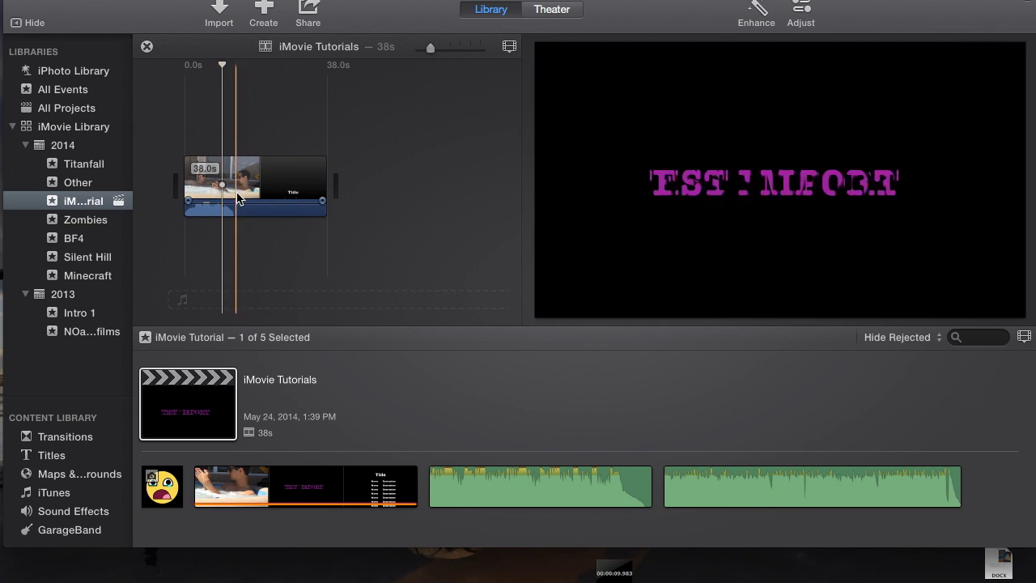
drag(238, 202, 240, 213)
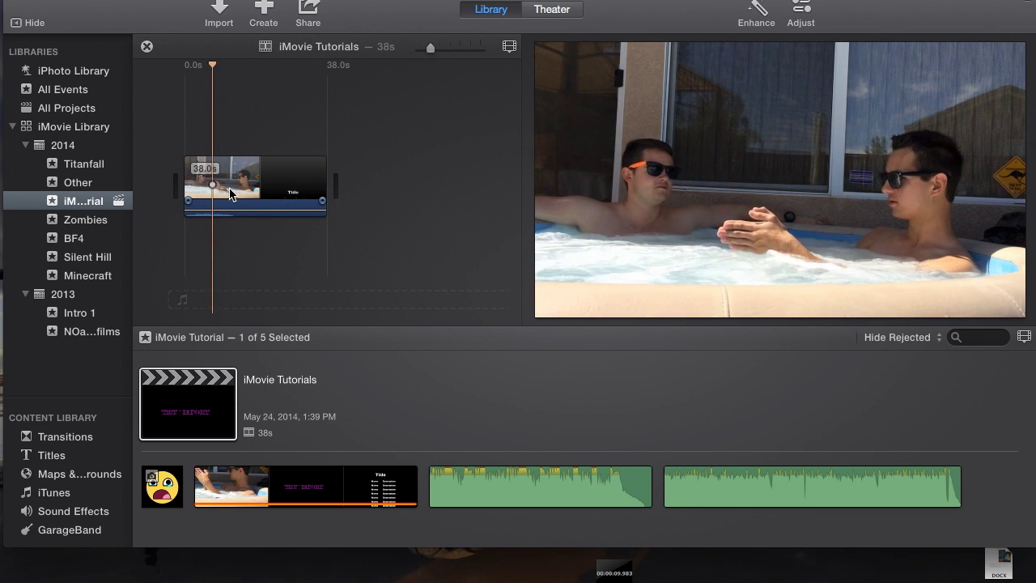
click(252, 146)
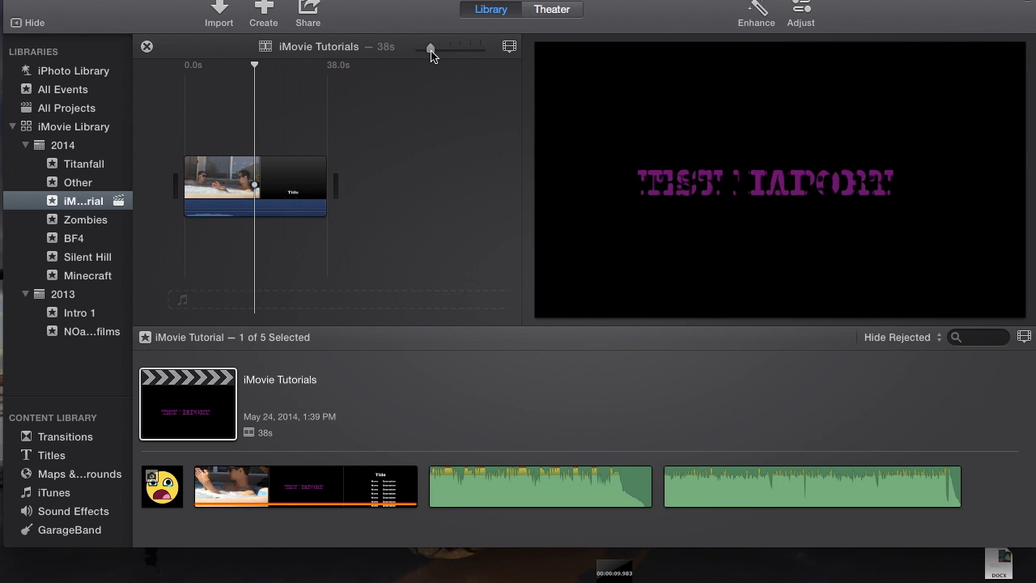
click(284, 122)
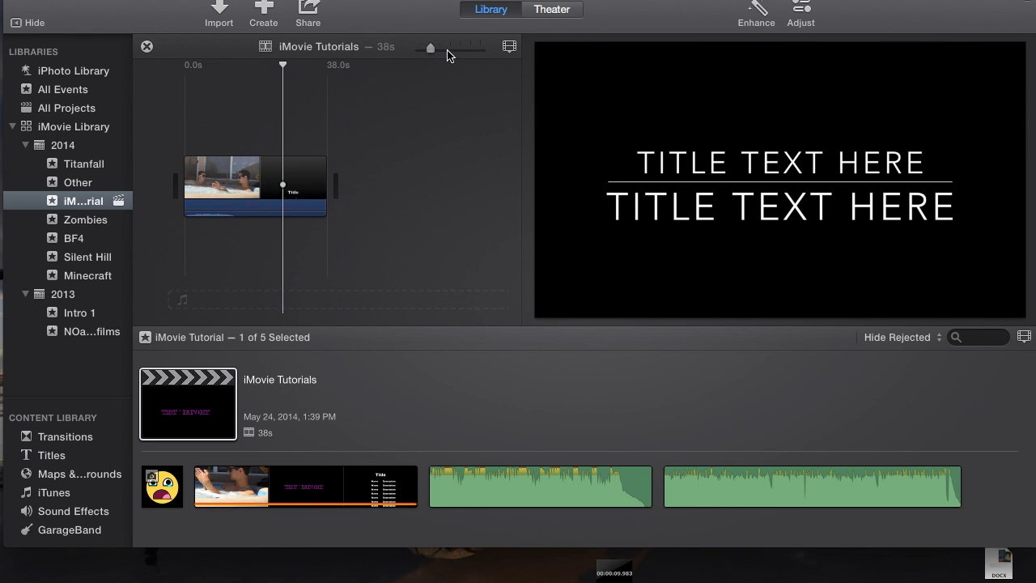
Zoom the timeline in as far as possible on the clip.
mouse_move(432, 50)
mouse_down()
mouse_move(464, 52)
mouse_move(445, 54)
mouse_up()
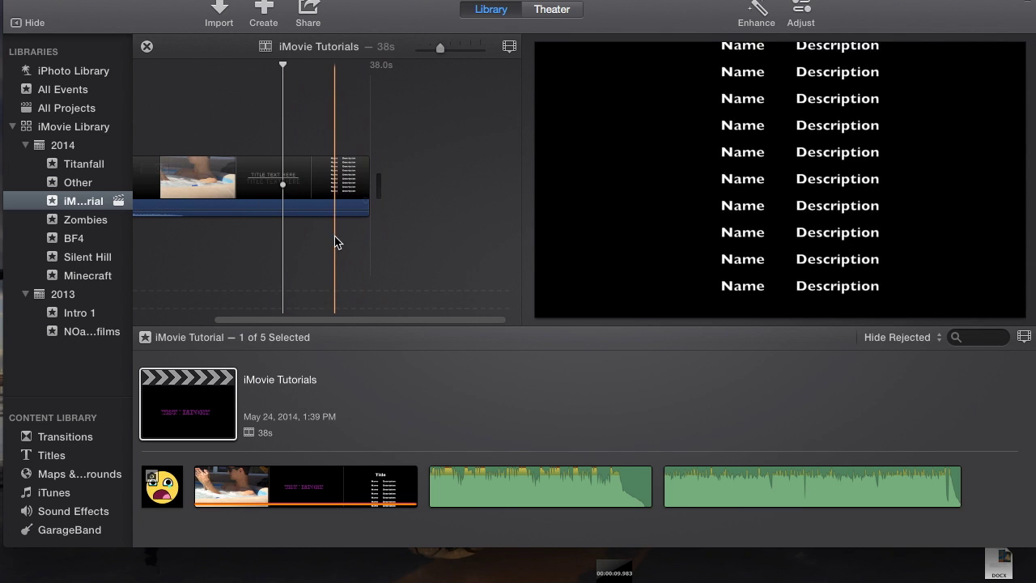
scroll(335, 238, left, 3)
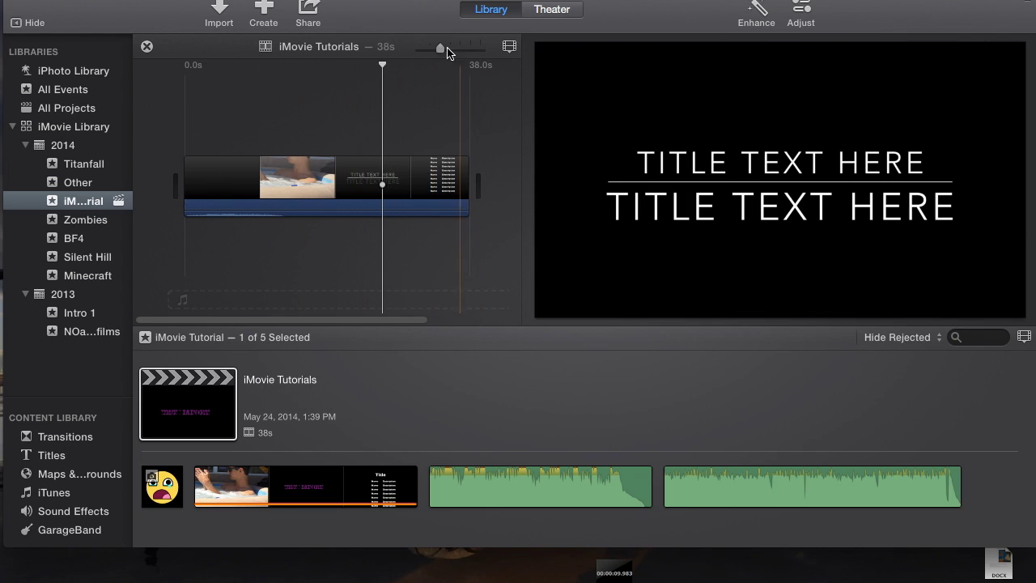
drag(439, 50, 482, 49)
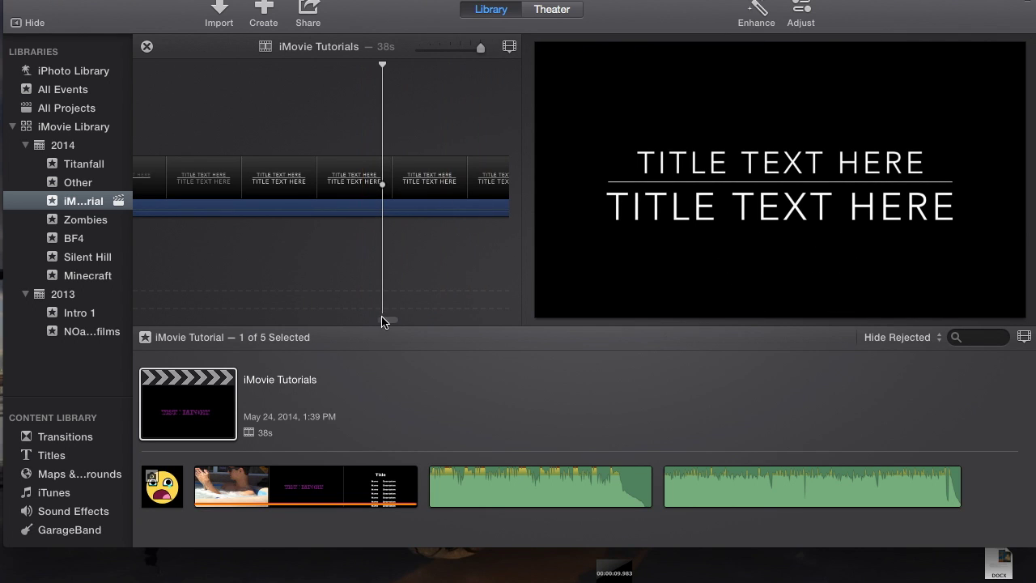
mouse_move(483, 49)
mouse_down()
mouse_move(458, 46)
mouse_move(481, 48)
mouse_up()
drag(393, 320, 530, 316)
Inspect the short 0.5s clip near the end, then zoom out to the whole project.
click(352, 178)
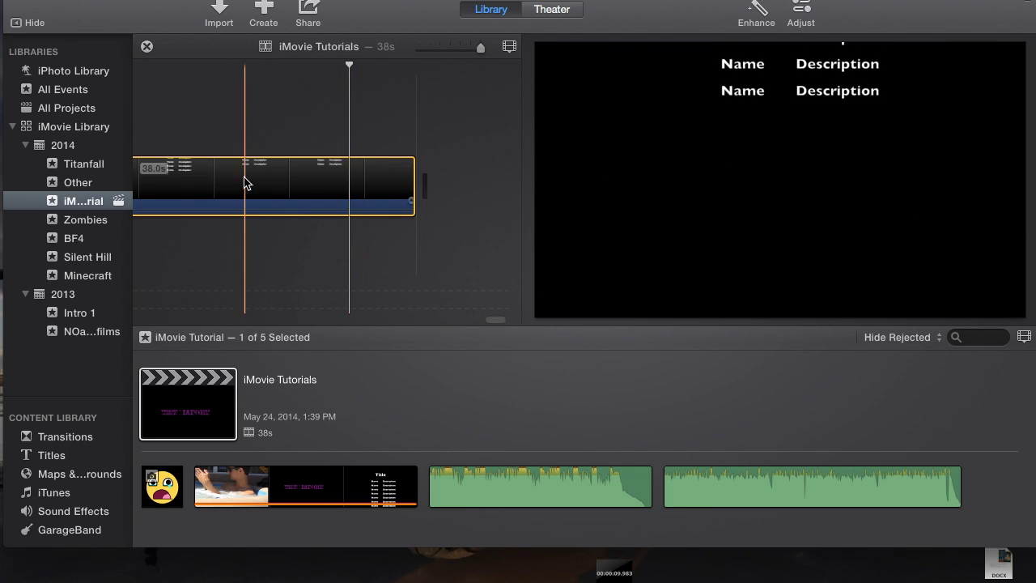
click(215, 136)
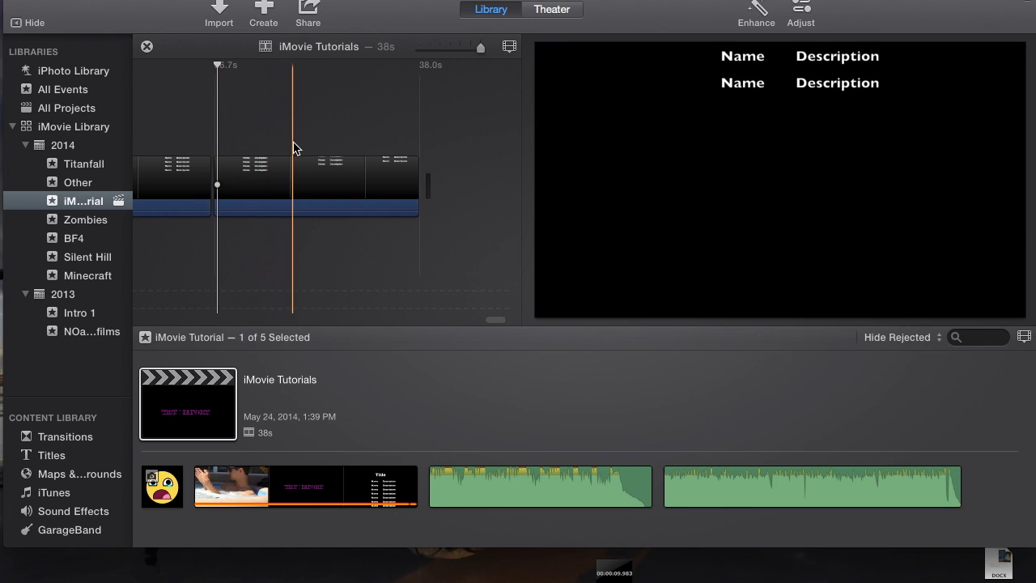
click(262, 178)
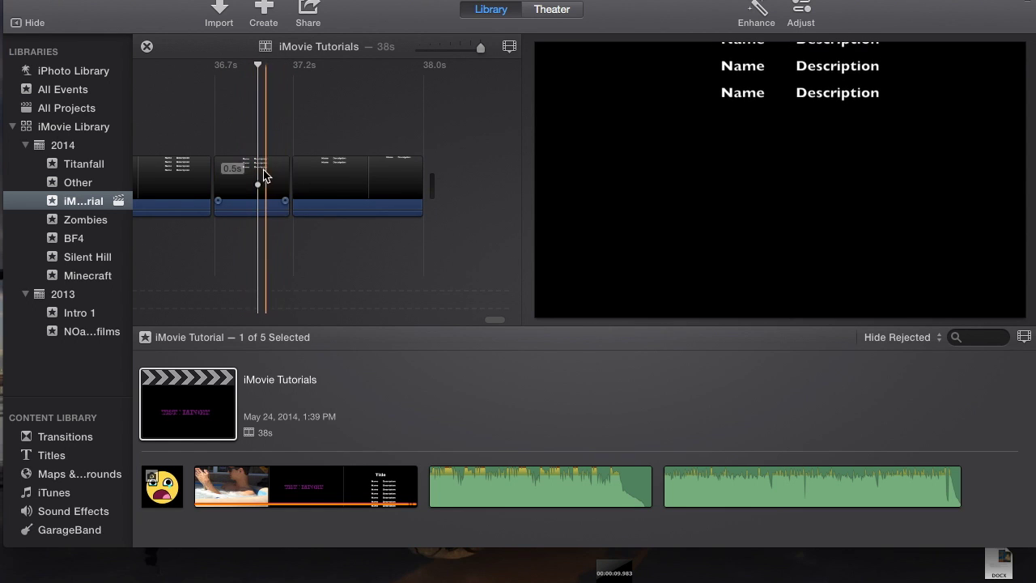
click(307, 167)
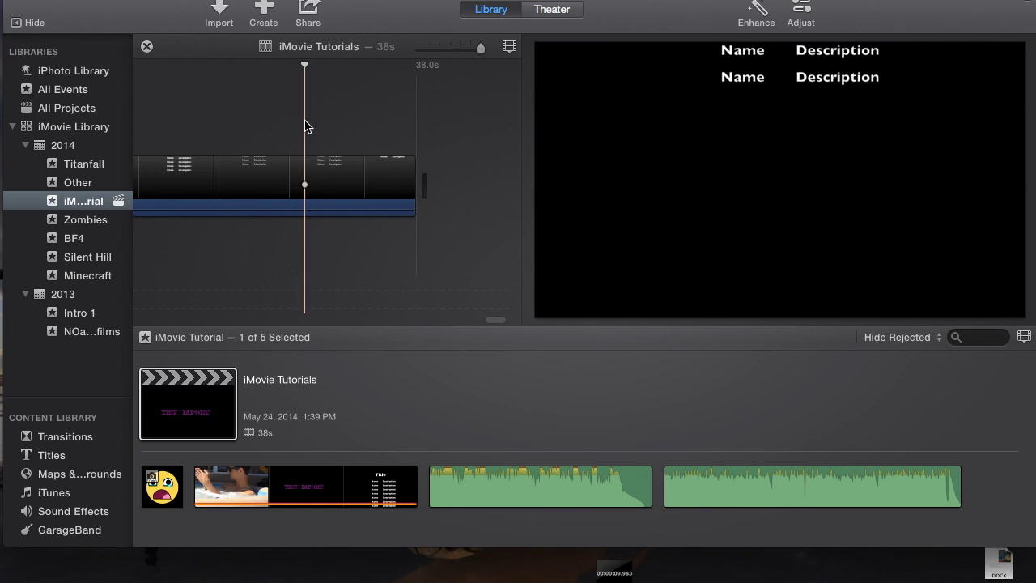
drag(480, 52, 425, 54)
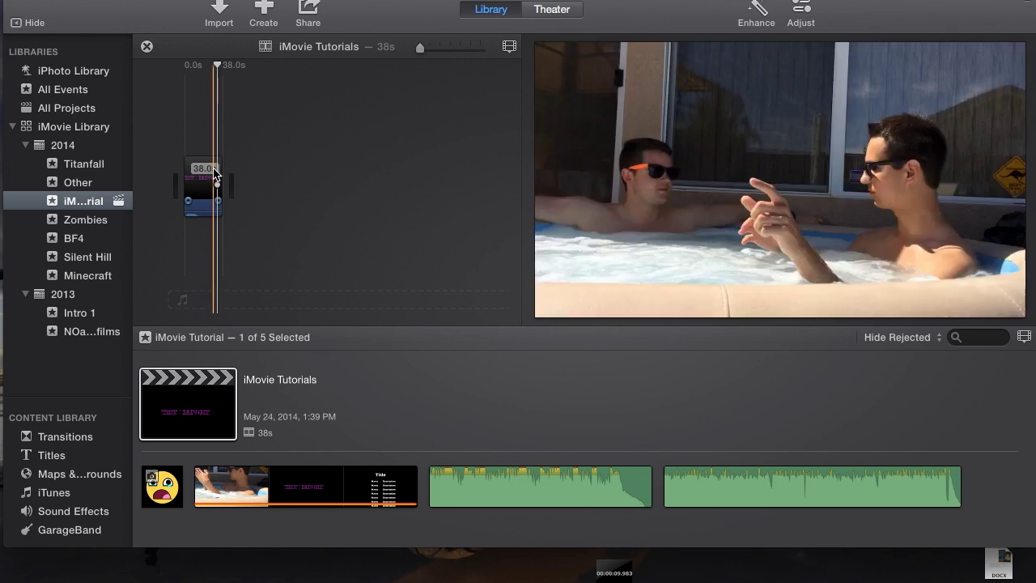
Zoom back in and select the hot-tub clip with the playhead near its start.
drag(420, 48, 449, 52)
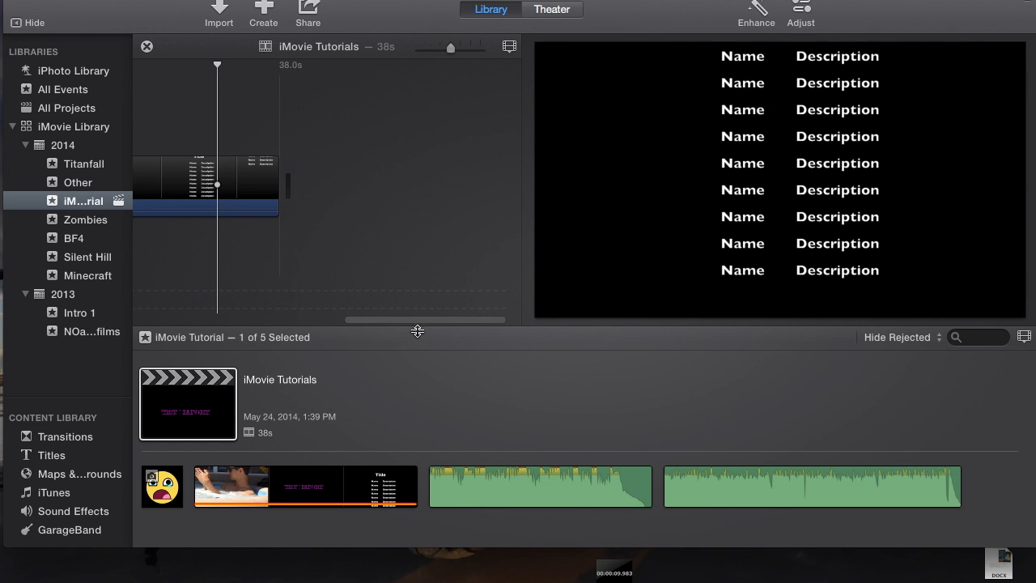
drag(412, 319, 279, 305)
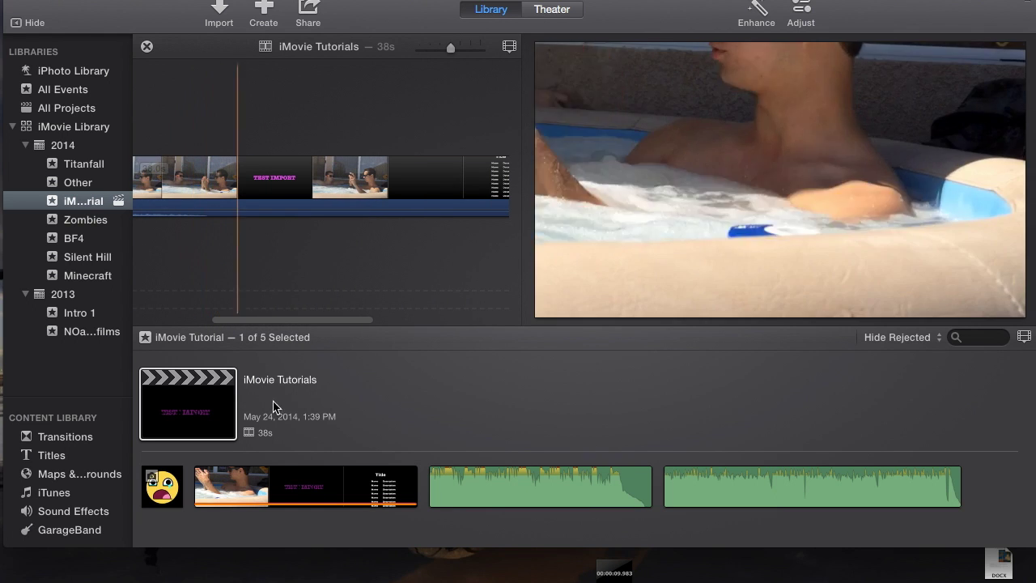
click(184, 136)
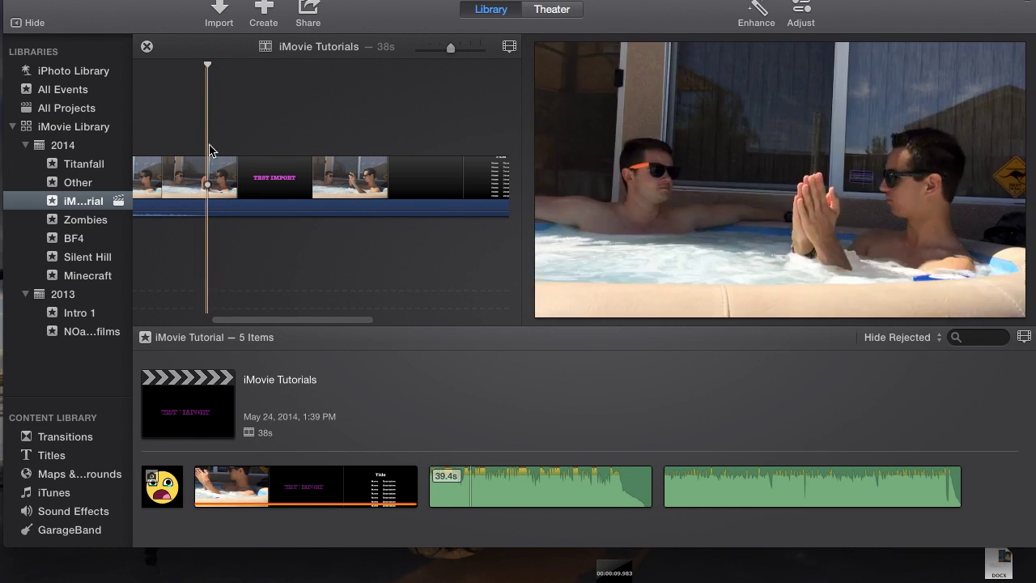
drag(317, 321, 228, 320)
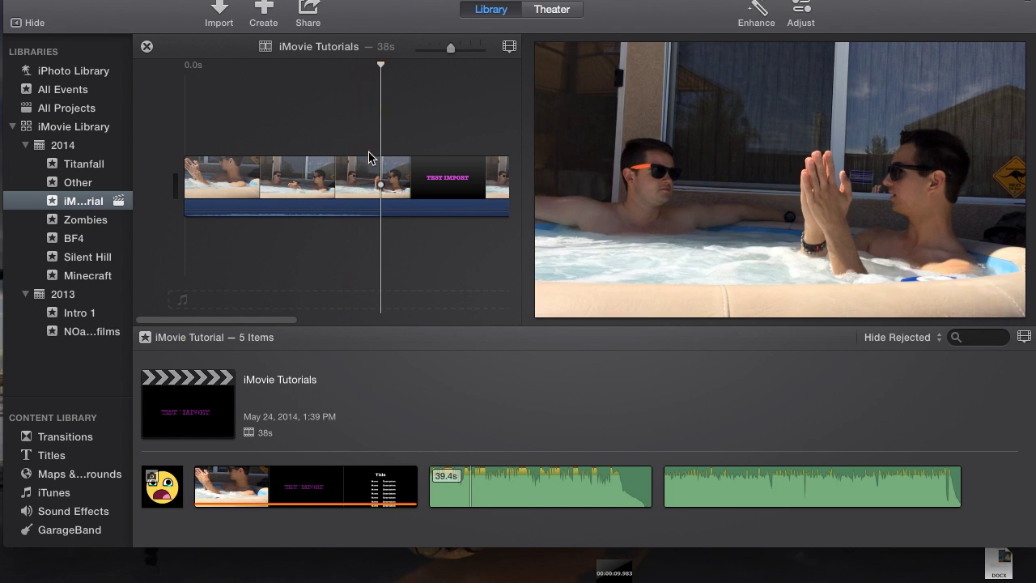
click(342, 150)
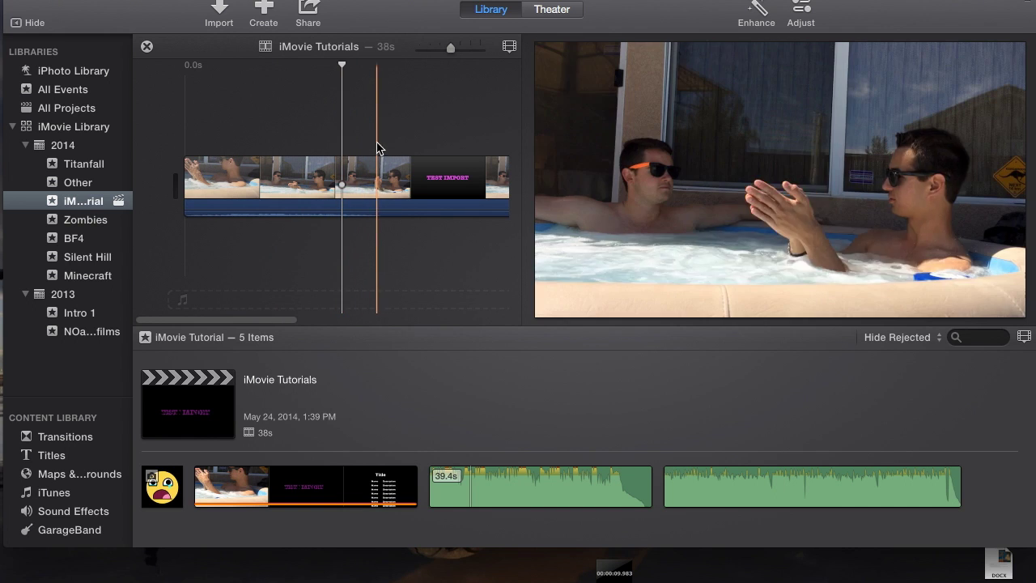
click(354, 130)
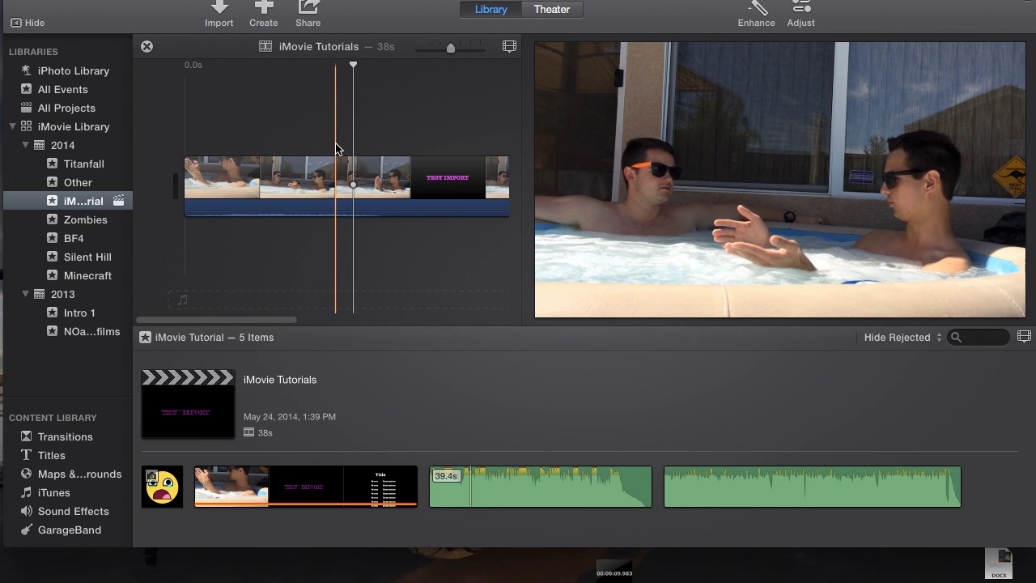
click(233, 174)
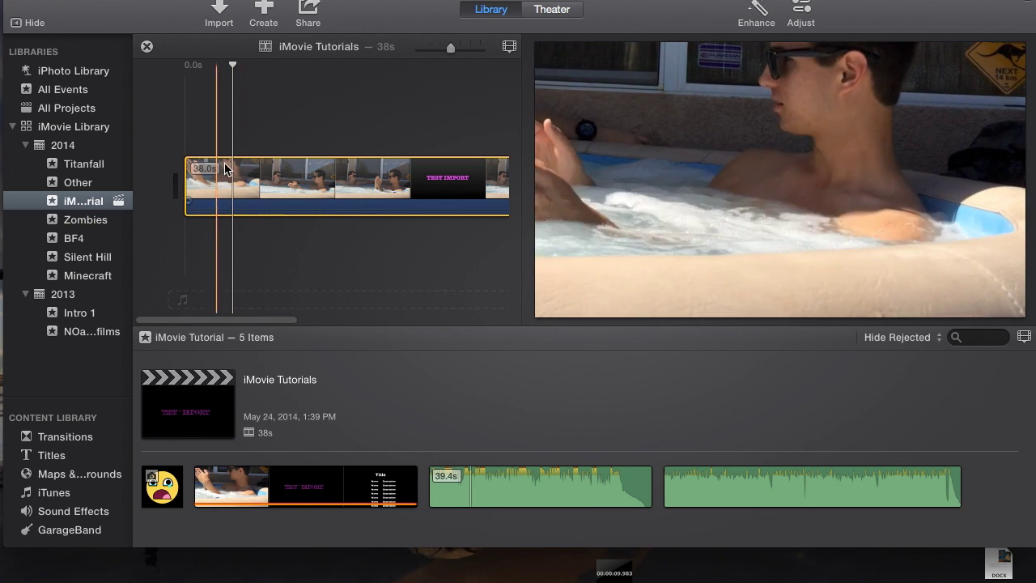
Open the Clip Trimmer for the hot-tub clip from its shortcut menu.
right_click(274, 178)
click(261, 184)
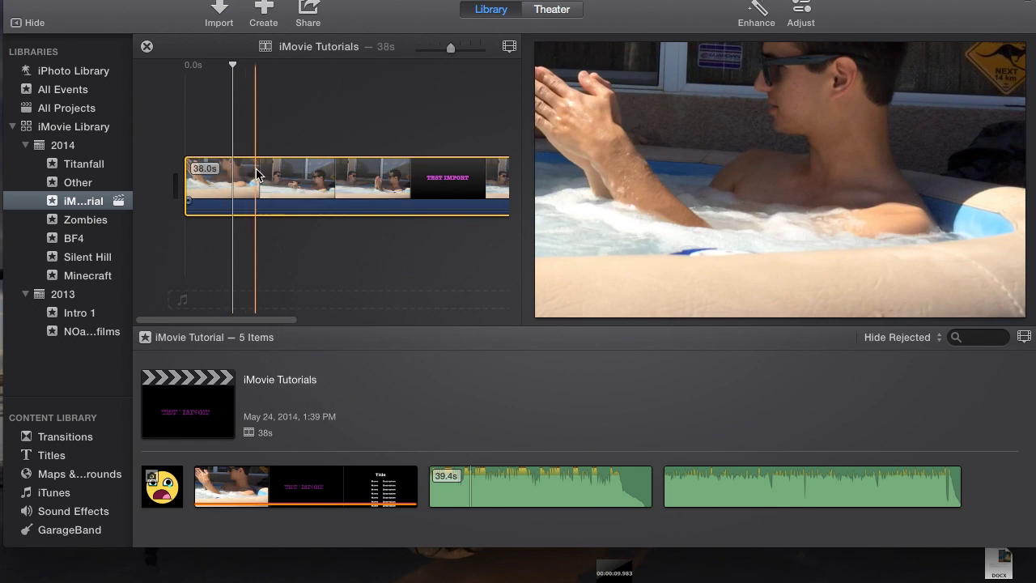
click(256, 174)
right_click(277, 171)
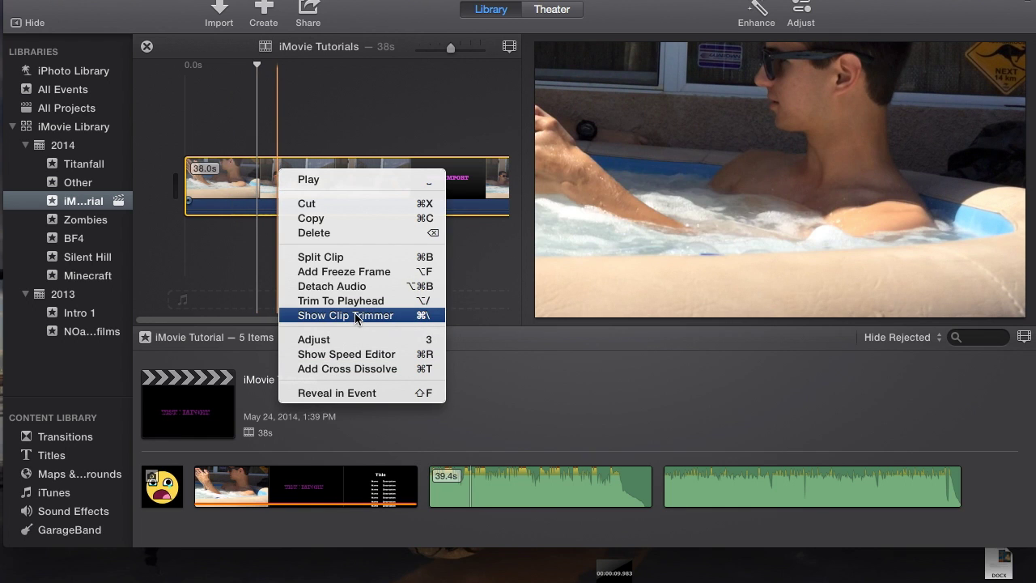
click(355, 316)
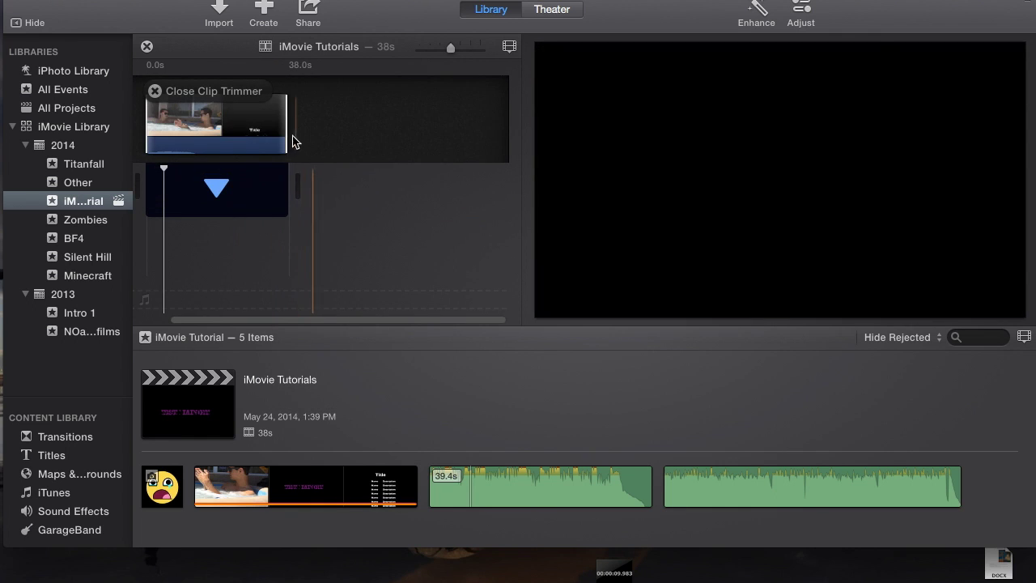
Trim the clip's start slightly and its end by 1.7 seconds, leaving 33.7s.
drag(148, 127, 166, 126)
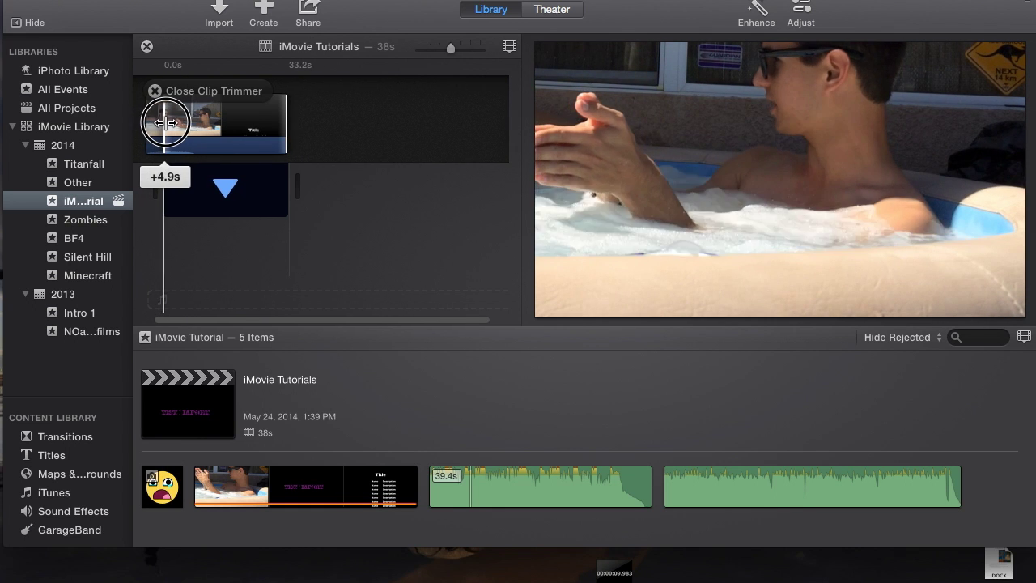
drag(169, 123, 175, 123)
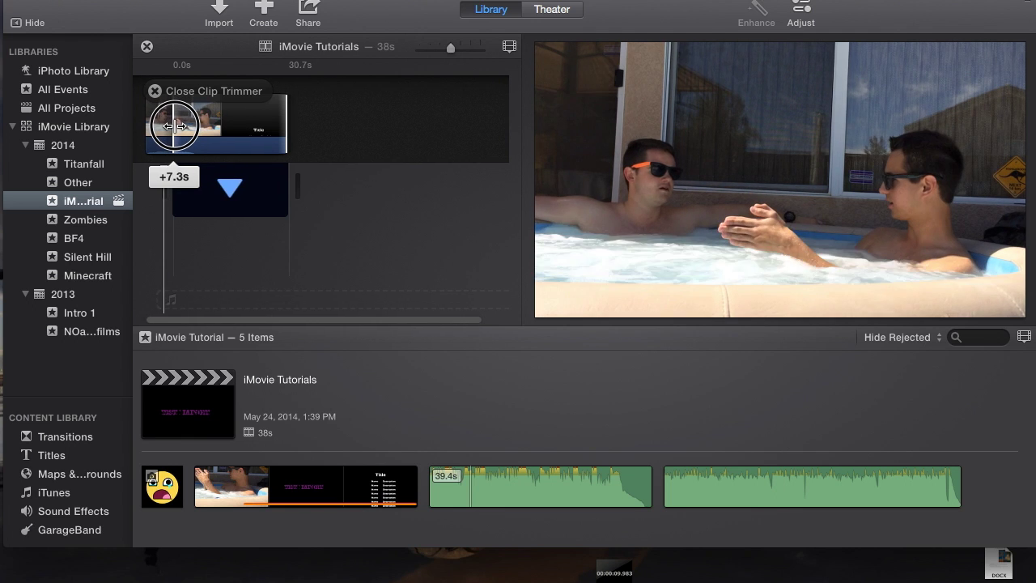
mouse_move(165, 125)
mouse_down()
mouse_move(134, 122)
mouse_move(181, 123)
mouse_up()
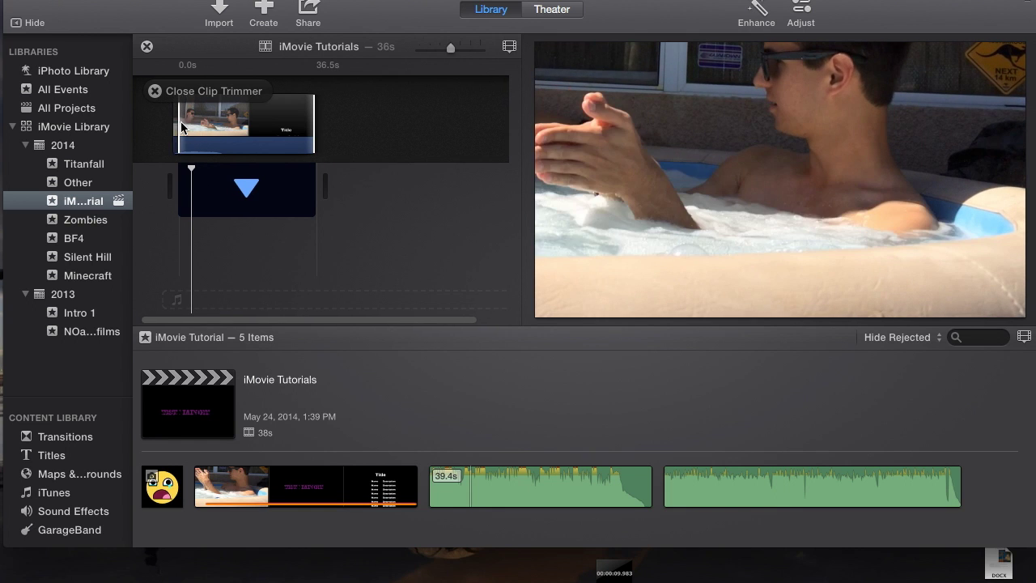
key(space)
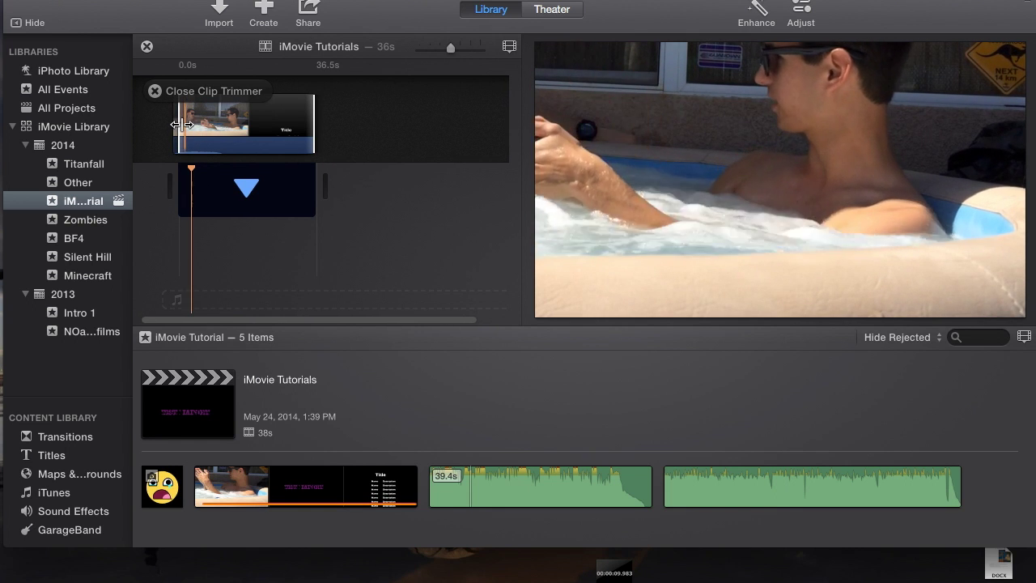
drag(180, 125, 162, 124)
drag(313, 122, 300, 123)
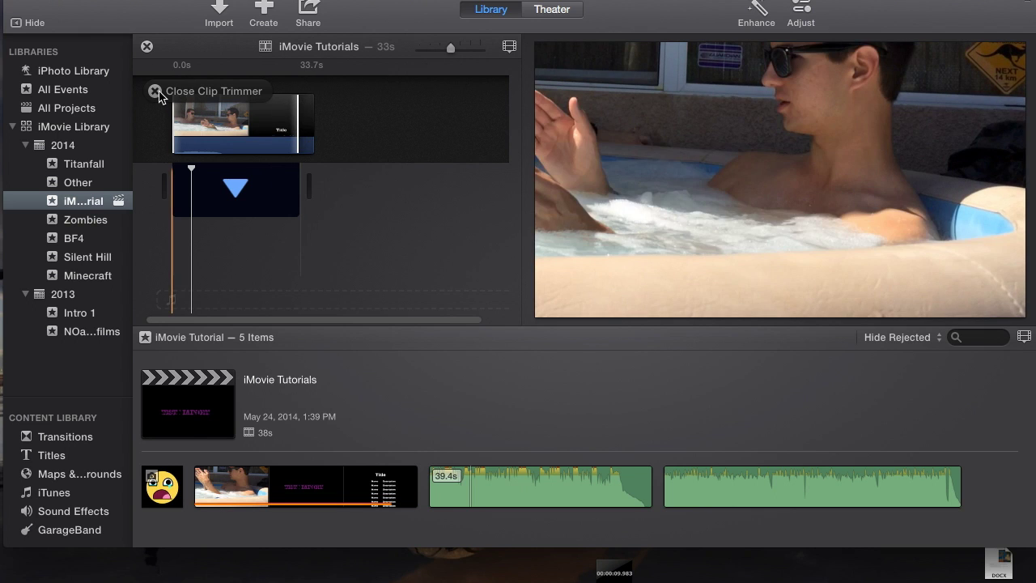
key(Return)
click(271, 185)
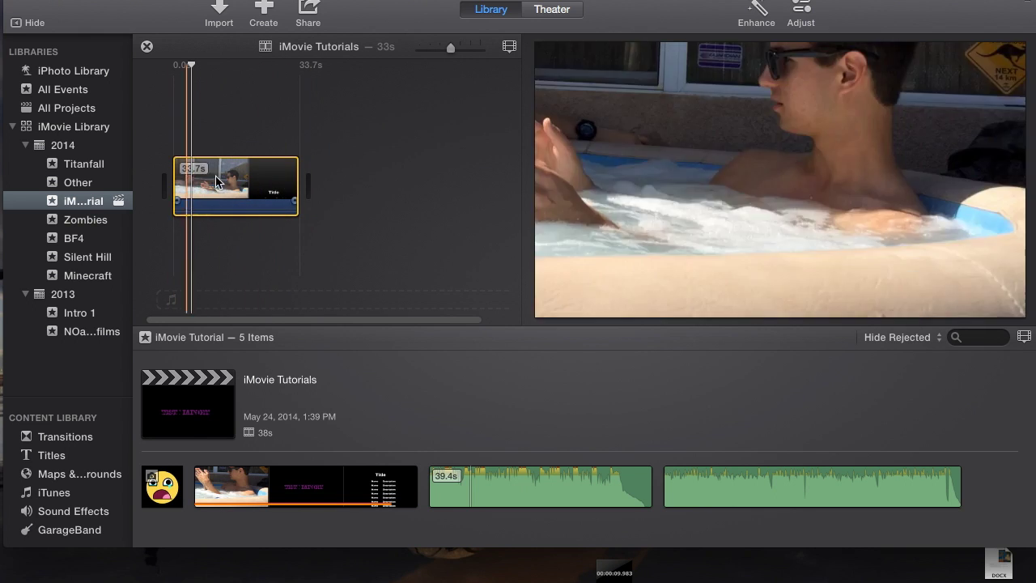
Zoom the timeline in, enlarge clip thumbnails, and toggle Show Waveforms off and back on.
click(243, 185)
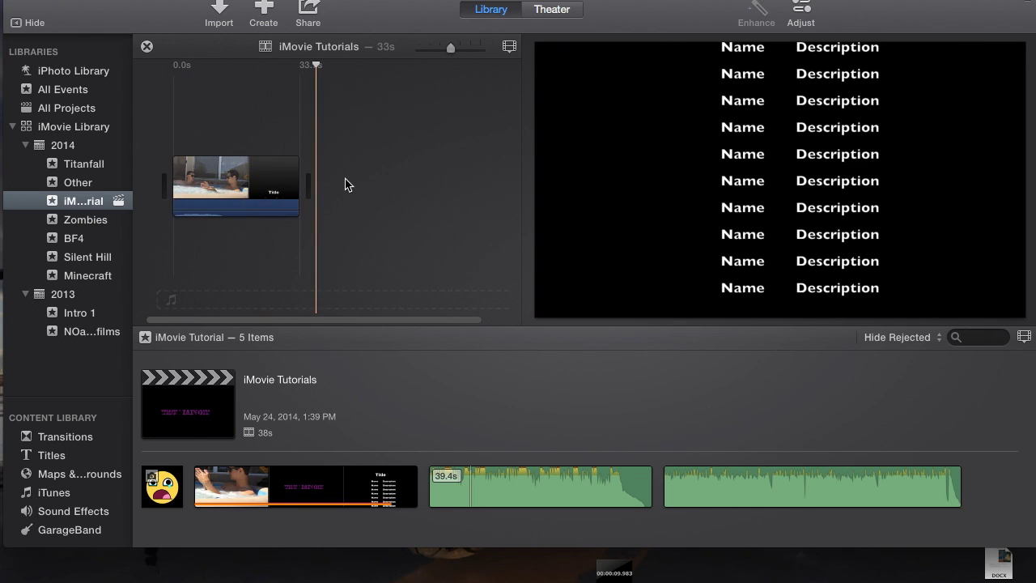
drag(430, 54, 446, 56)
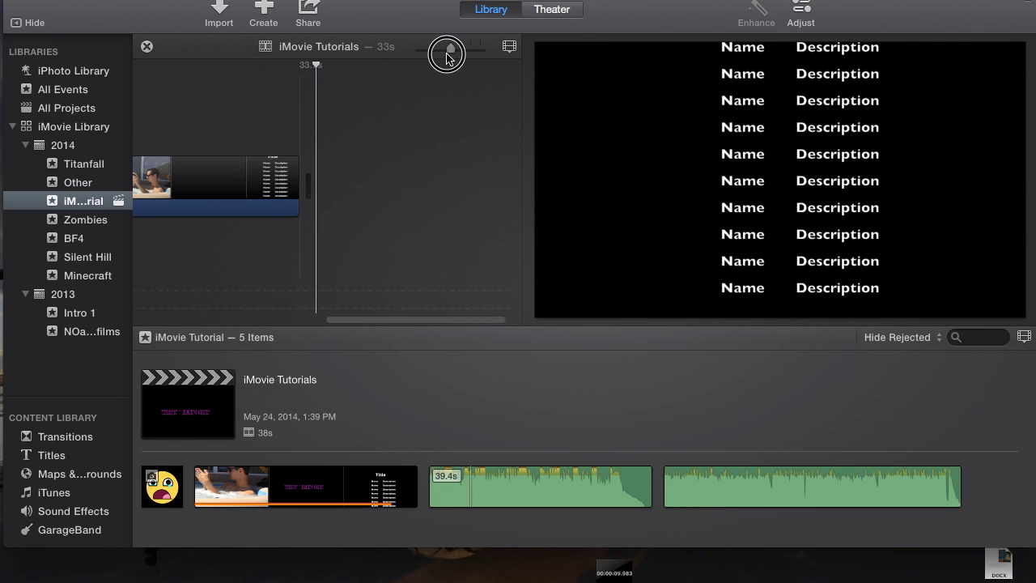
click(510, 50)
drag(497, 85, 460, 93)
click(496, 126)
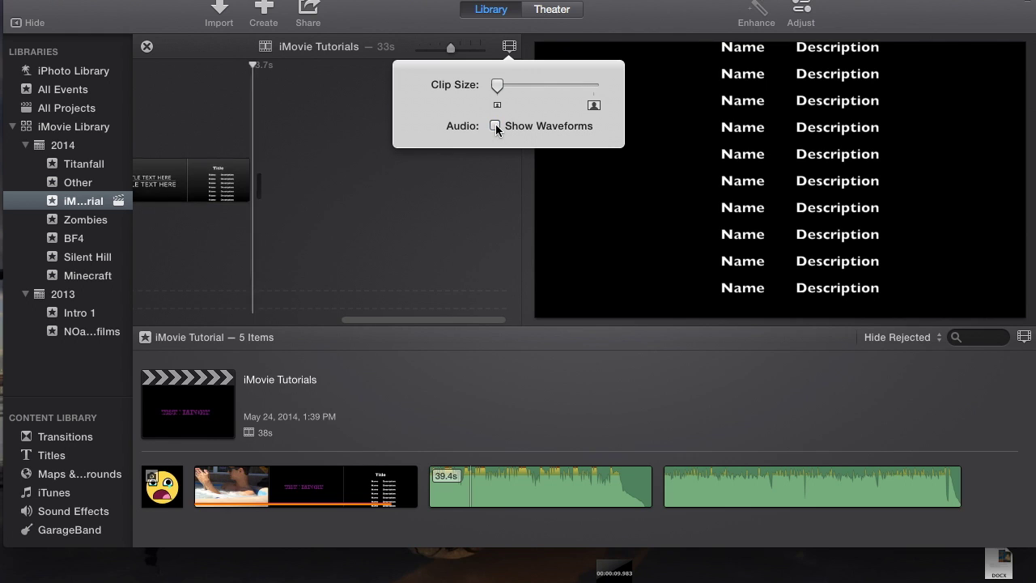
click(495, 125)
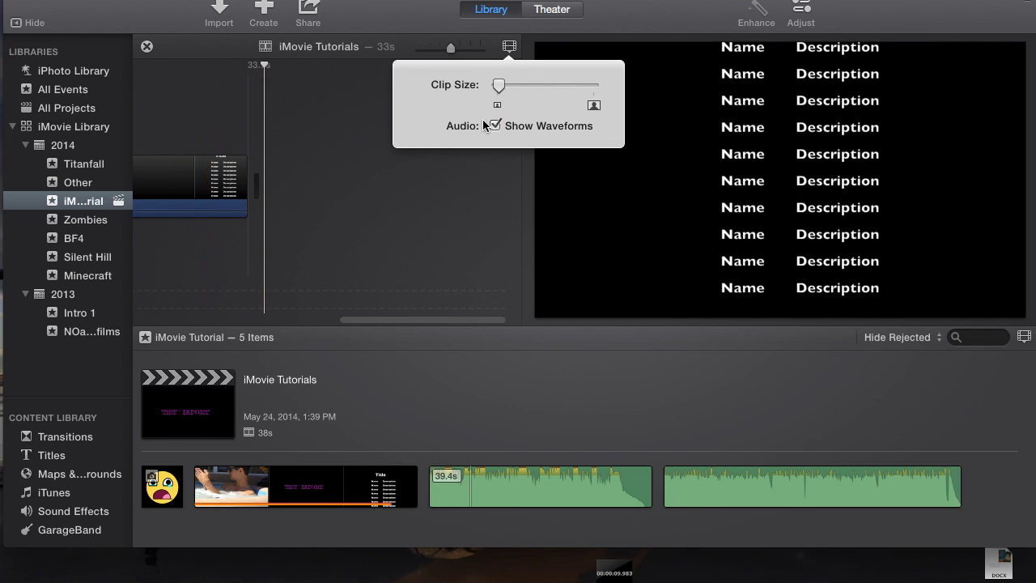
click(267, 97)
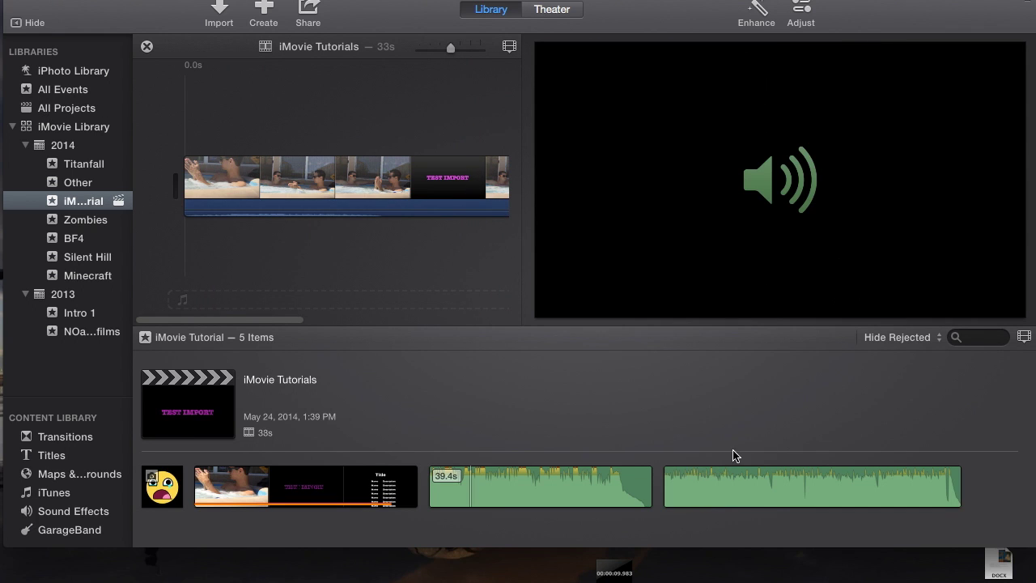
click(427, 495)
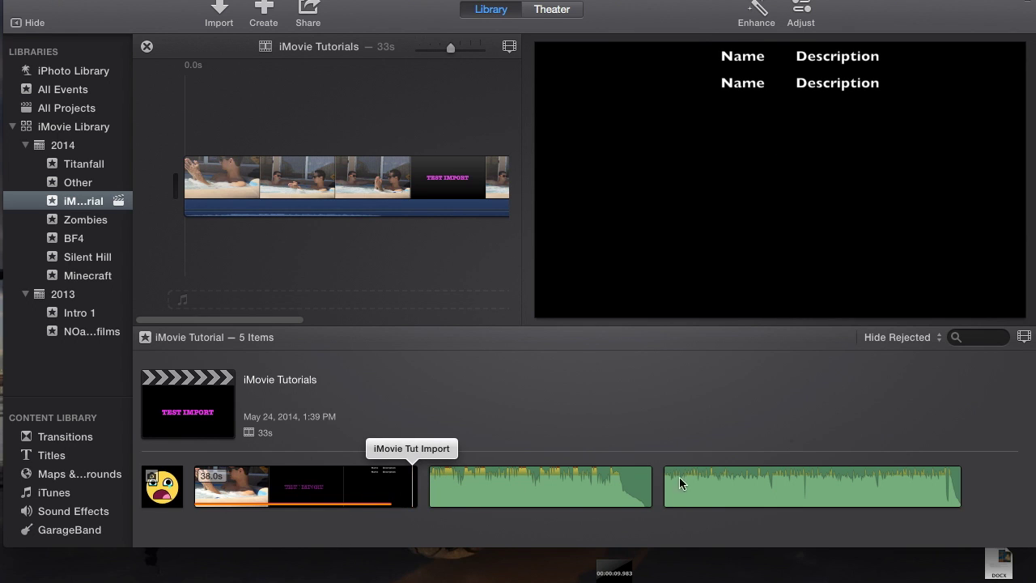
click(1023, 336)
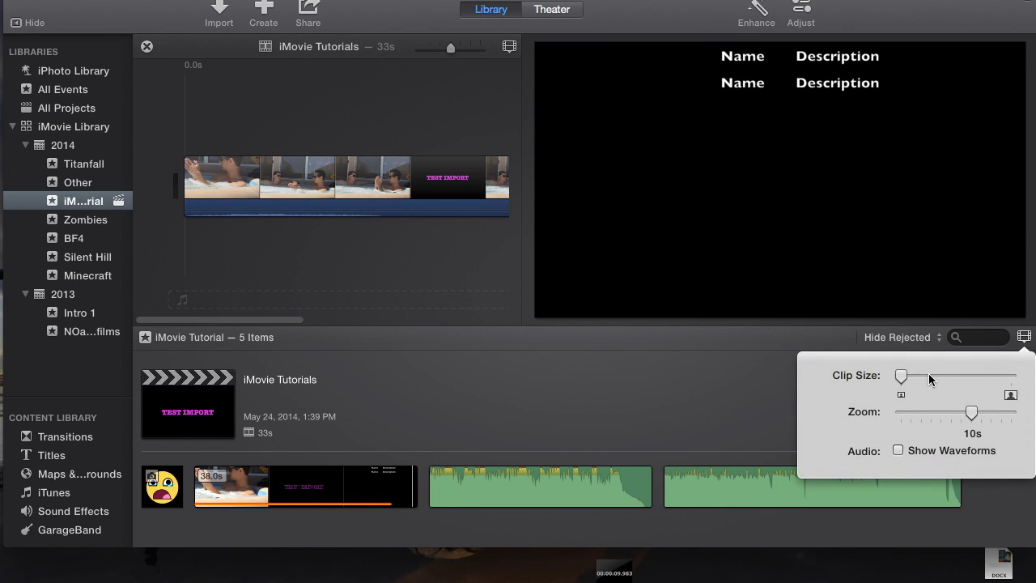
mouse_move(902, 378)
mouse_down()
mouse_move(1018, 375)
mouse_move(897, 382)
mouse_up()
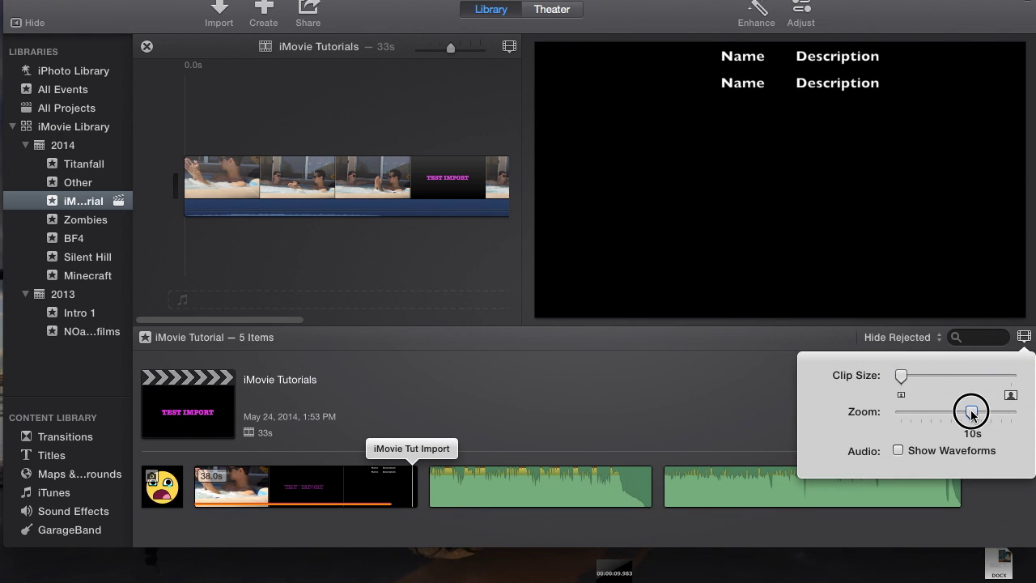
drag(972, 415, 1026, 416)
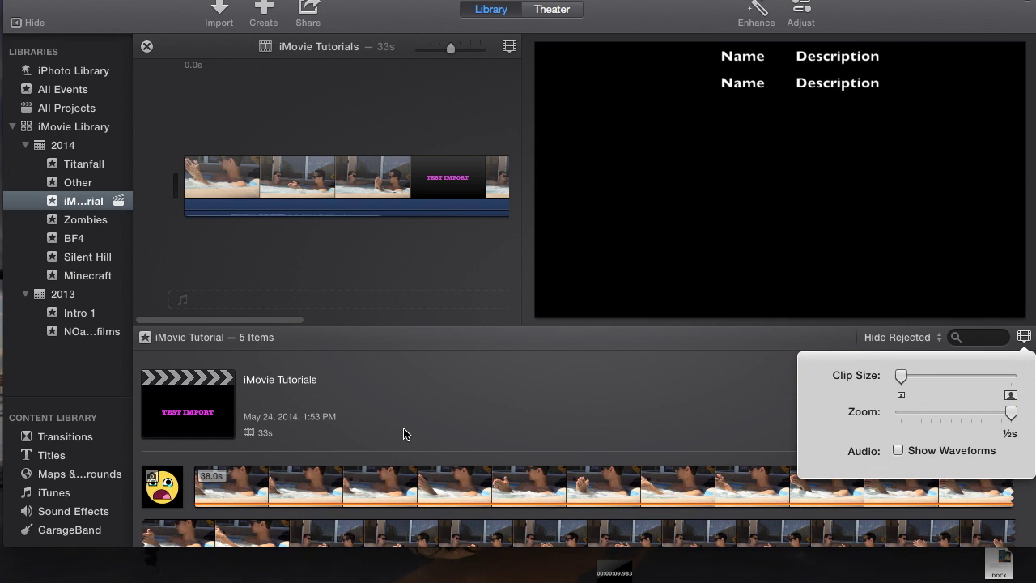
drag(1010, 413, 970, 416)
click(572, 461)
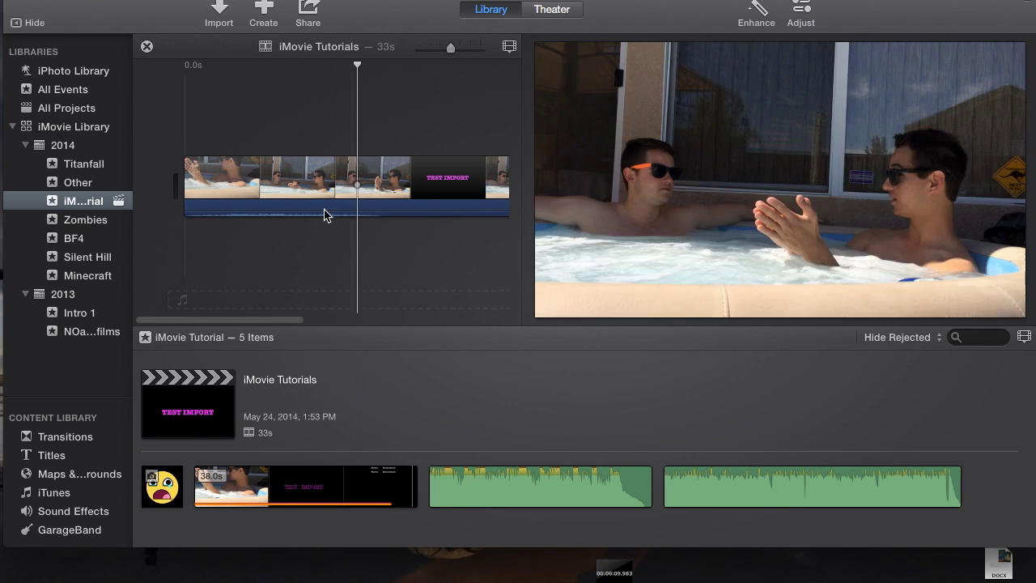
click(311, 129)
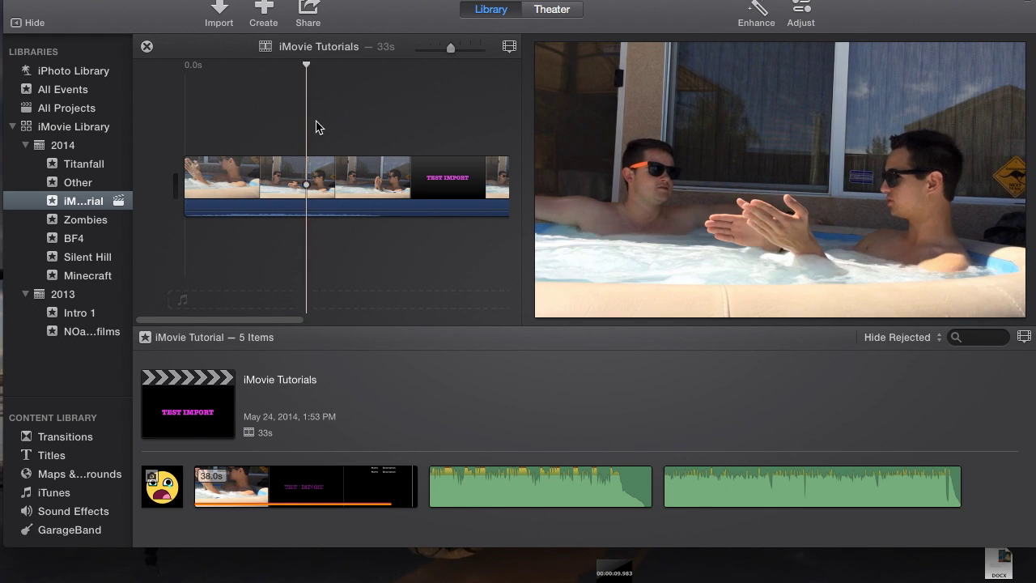
click(423, 129)
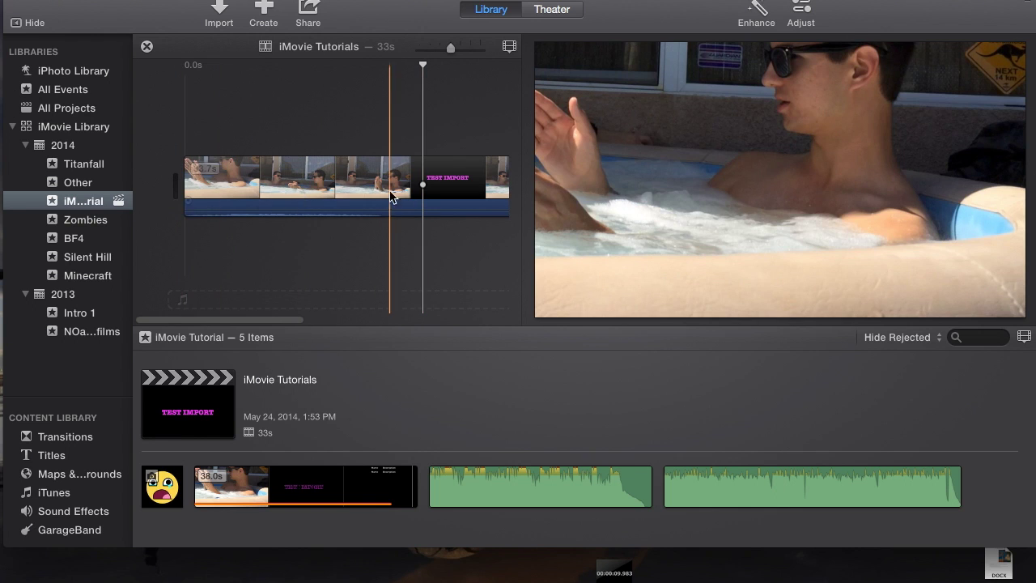
scroll(393, 154, right, 10)
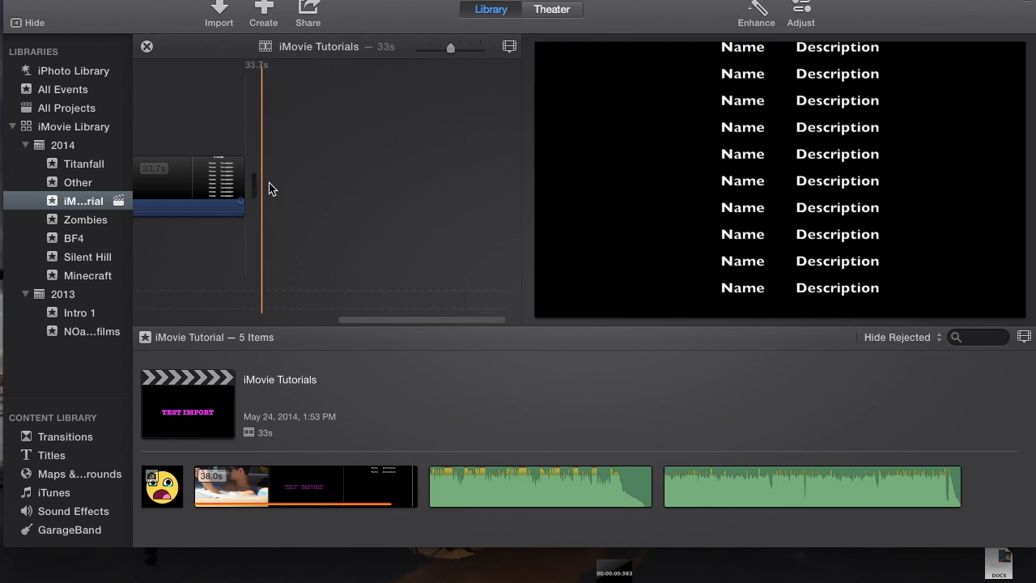
scroll(254, 123, left, 10)
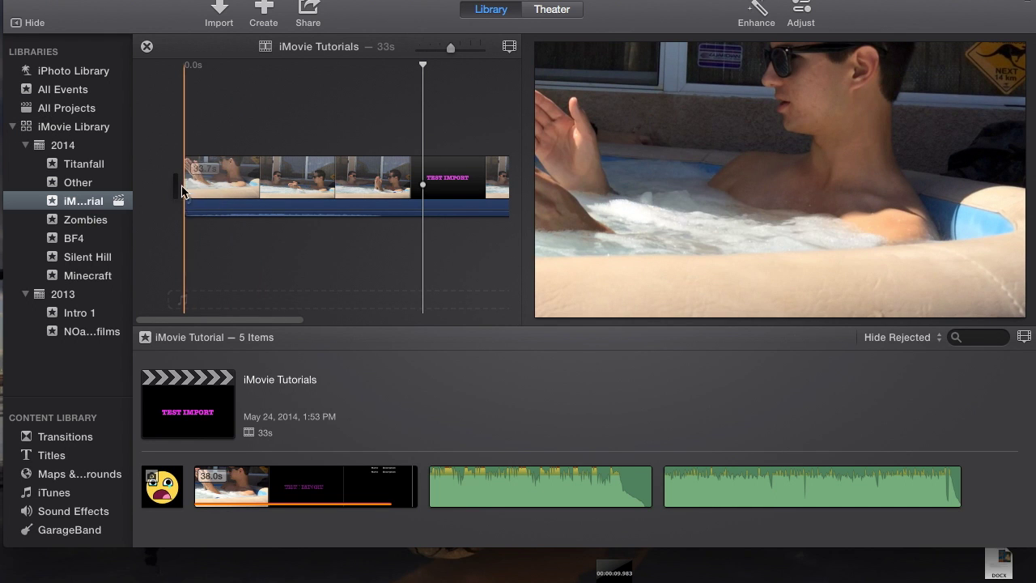
Open the Precision Editor at the start of the hot-tub clip.
click(169, 187)
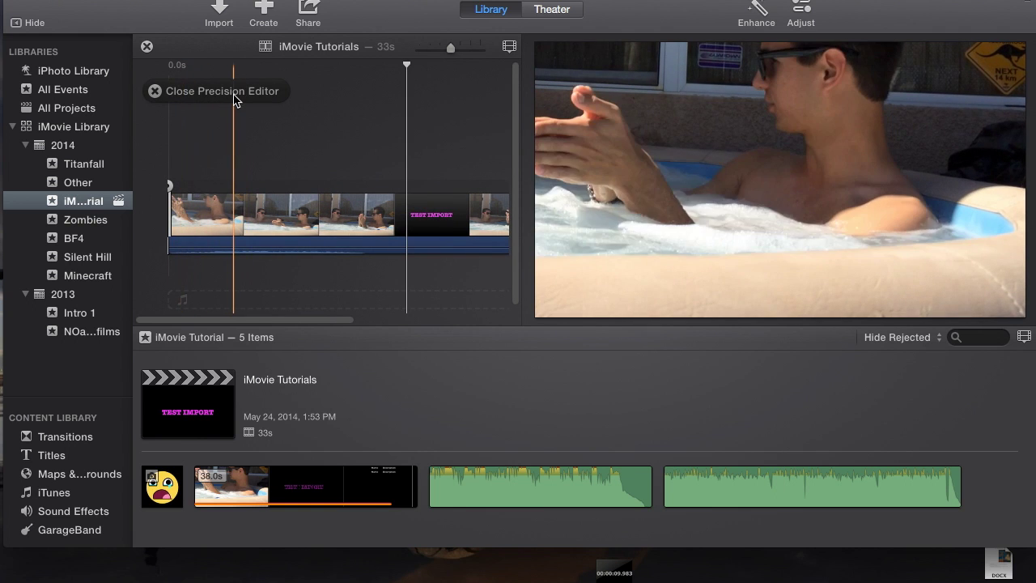
key(Escape)
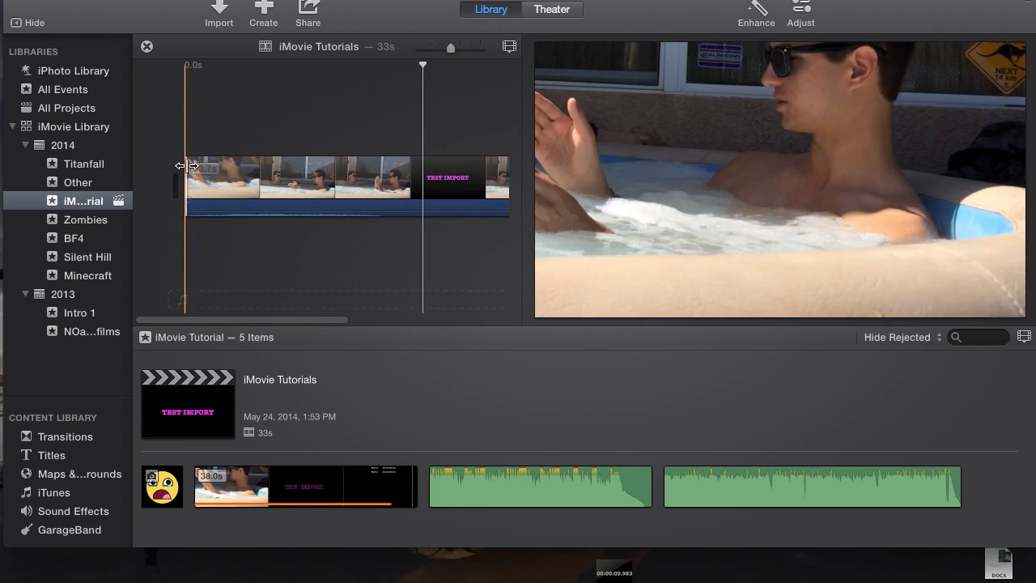
click(179, 172)
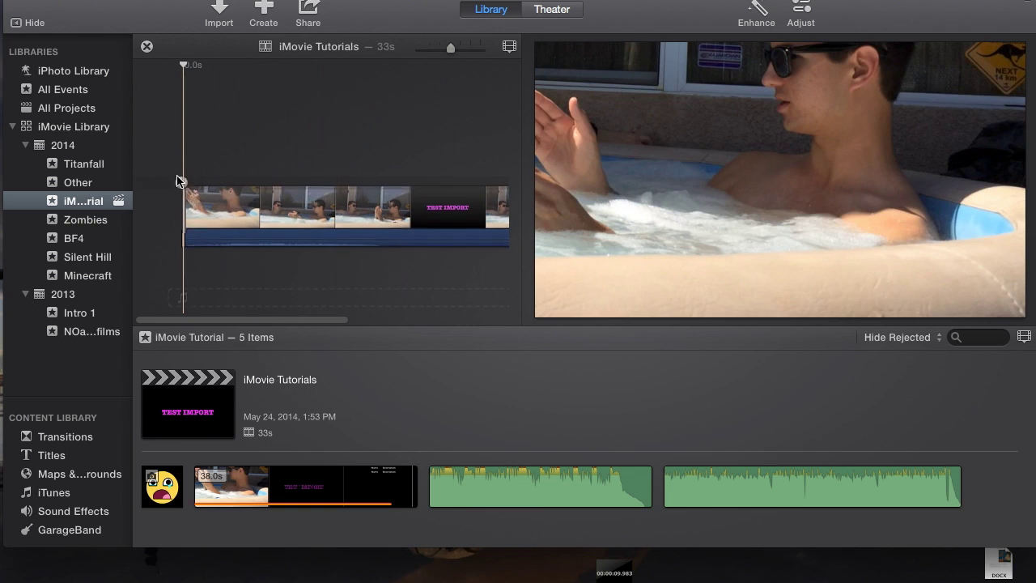
click(179, 181)
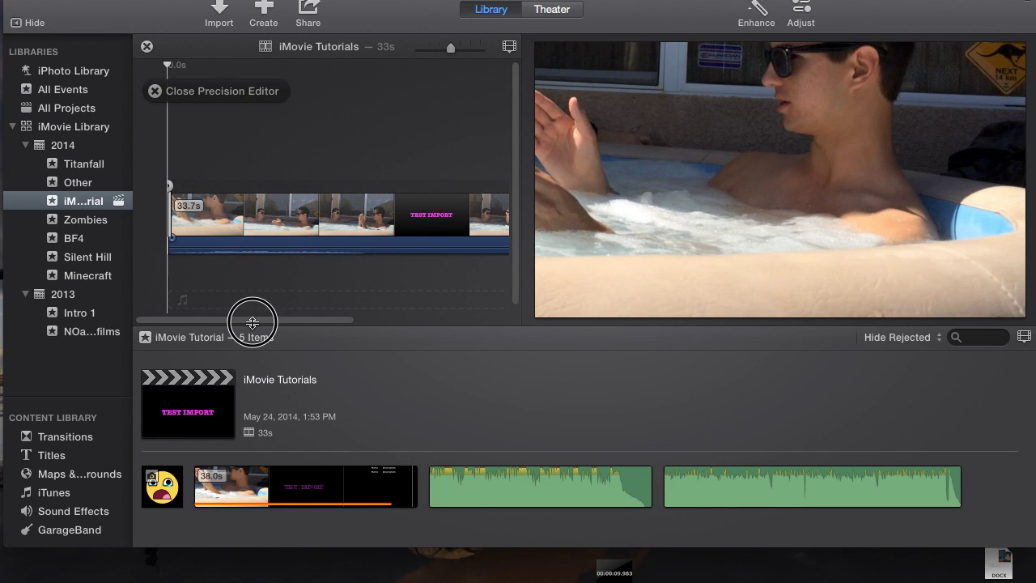
Zoom the timeline out until the whole 33.7-second clip fits.
drag(253, 323, 208, 318)
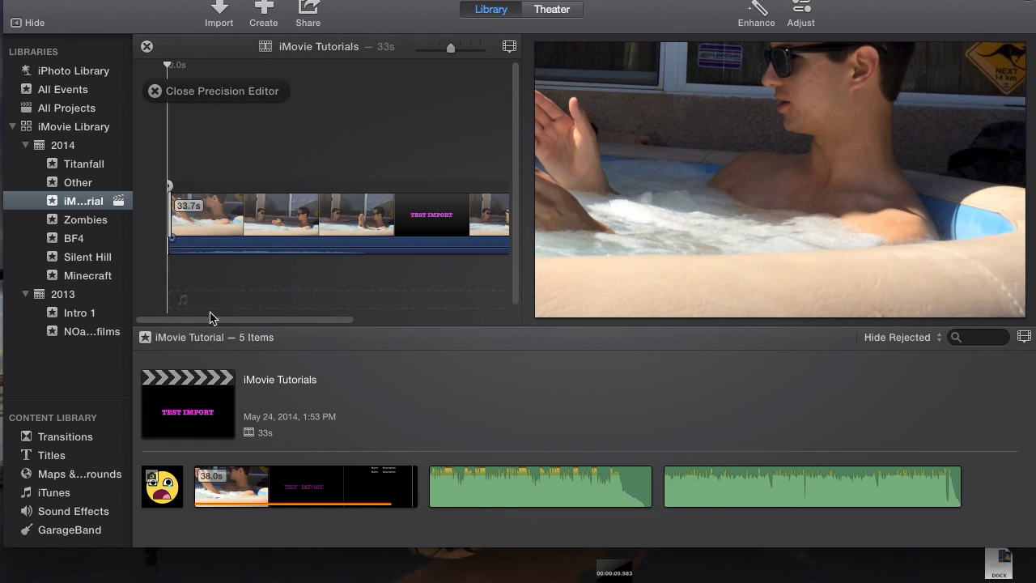
mouse_move(451, 48)
mouse_down()
mouse_move(434, 51)
mouse_move(462, 54)
mouse_up()
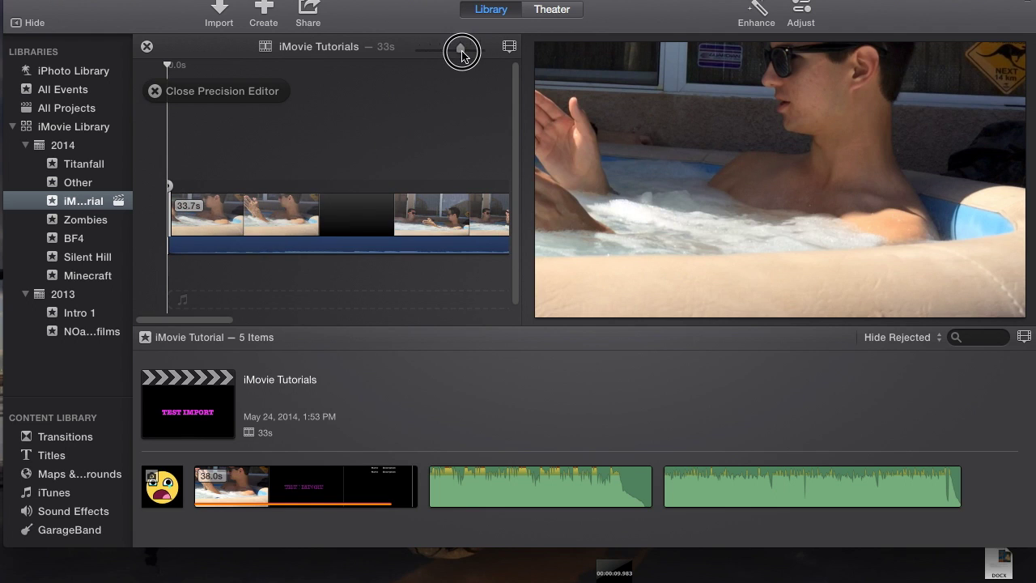
click(170, 187)
click(170, 186)
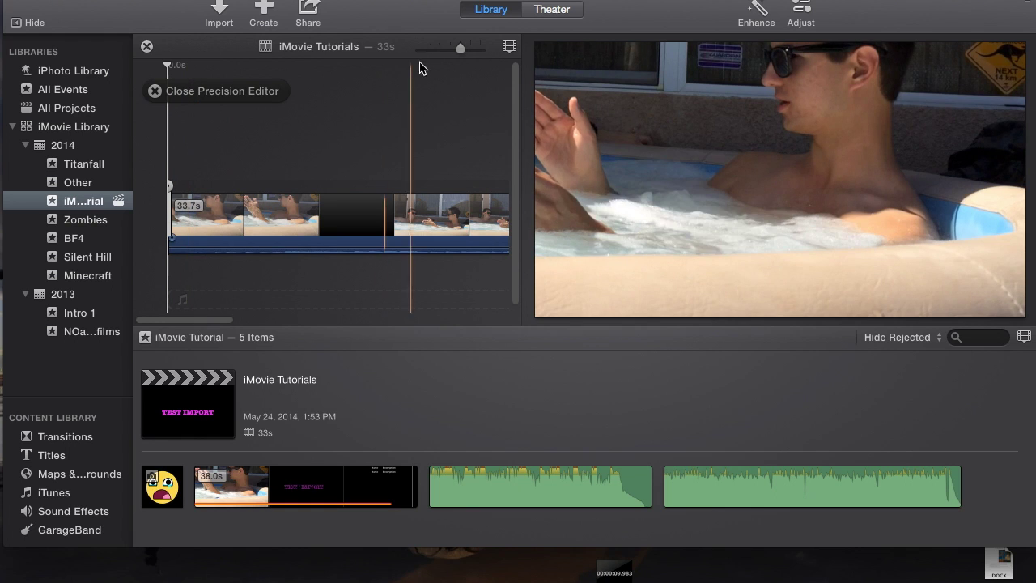
drag(467, 48, 429, 47)
click(427, 189)
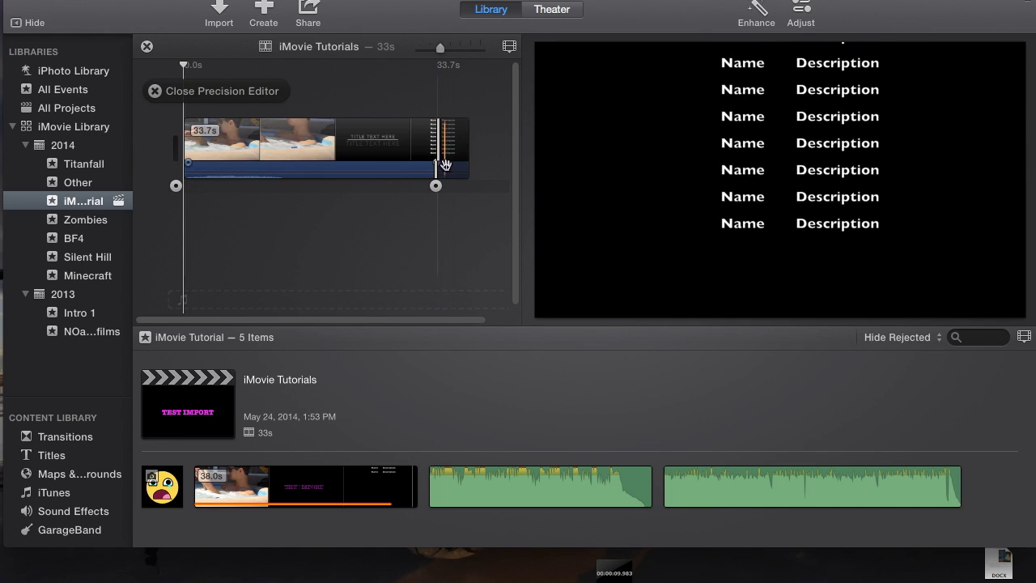
Drag the clip's end edge left about 17.9 seconds, previewing the trim with playback.
drag(437, 169, 235, 172)
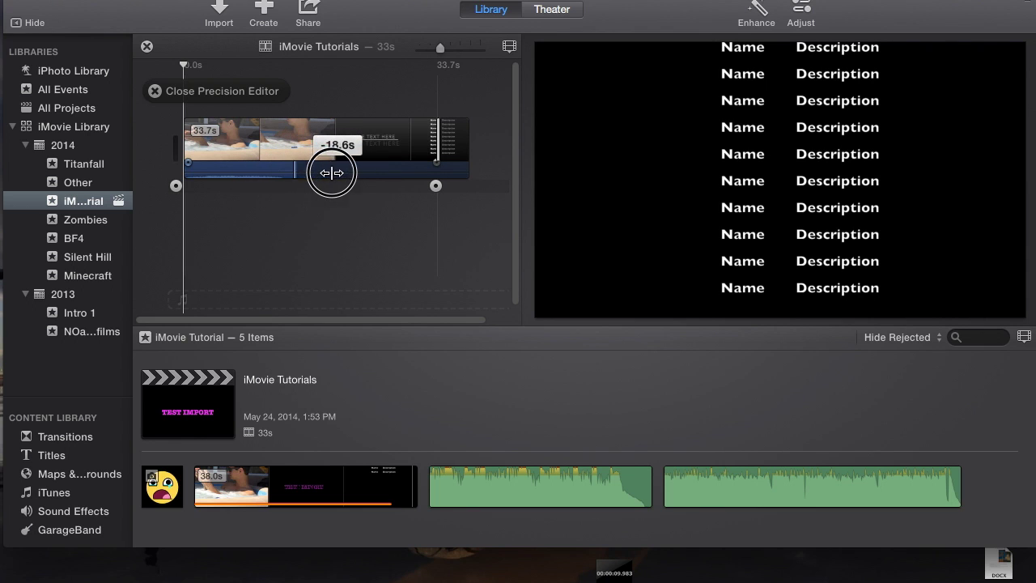
mouse_move(331, 172)
mouse_down()
mouse_move(456, 172)
mouse_move(319, 171)
mouse_up()
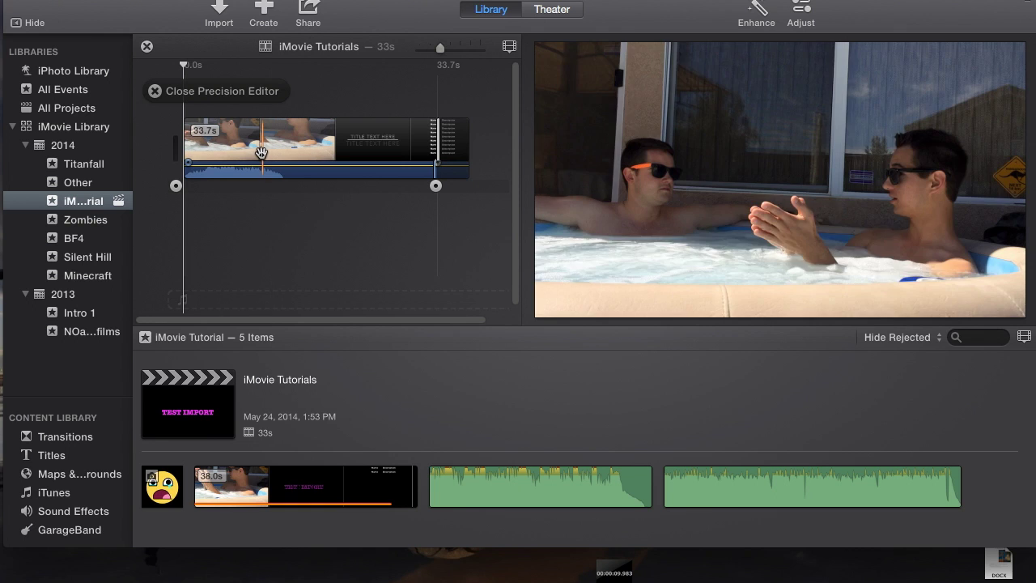
key(space)
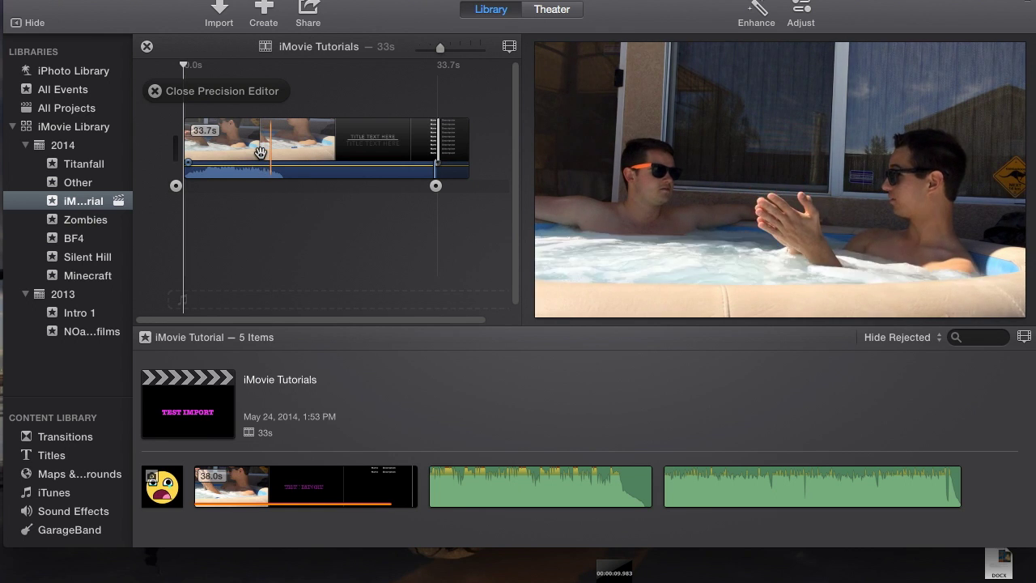
drag(435, 167, 260, 171)
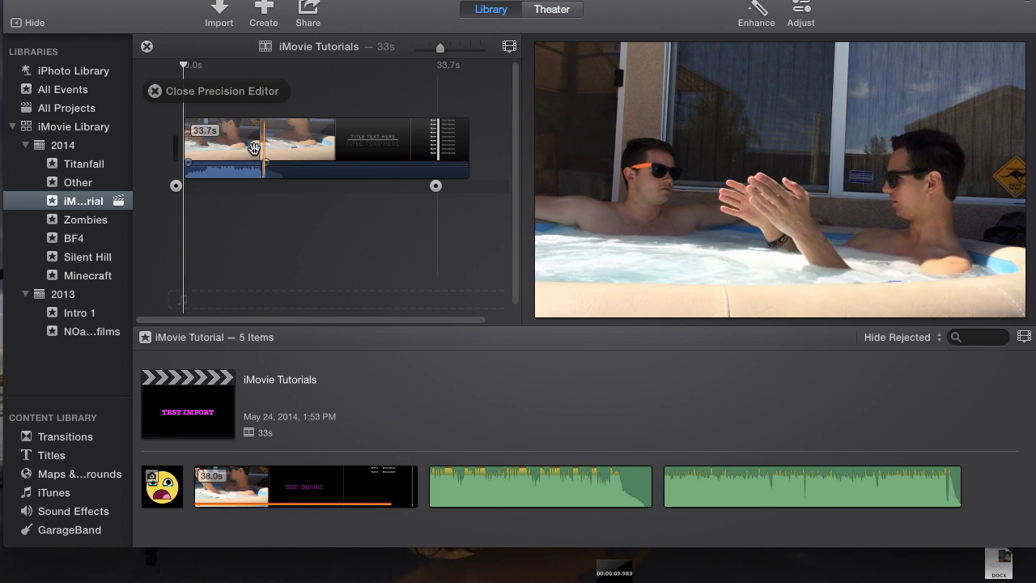
Close the Precision Editor and move the playhead through the trimmed clip's shots and title.
click(154, 92)
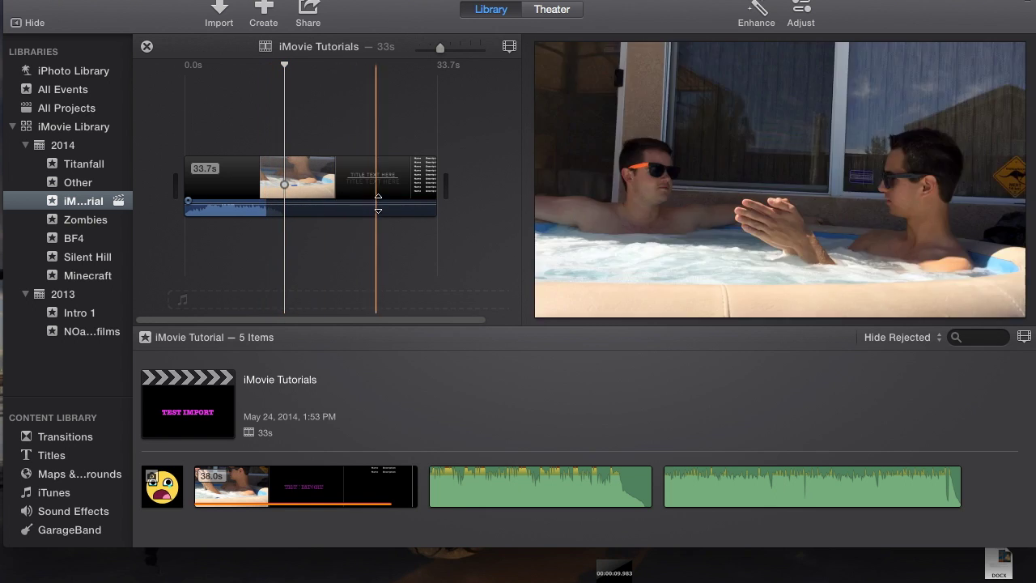
click(209, 160)
click(273, 116)
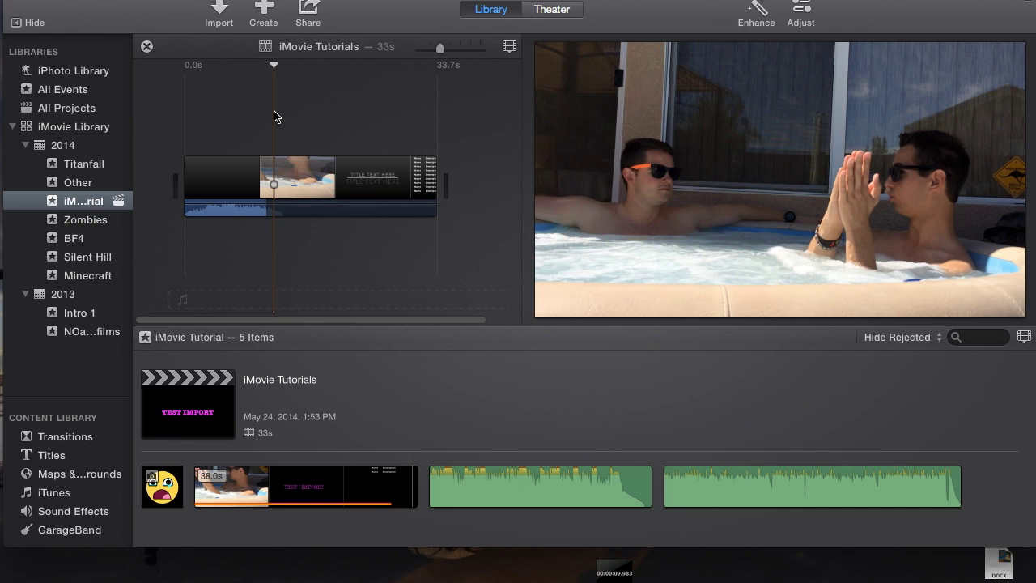
click(312, 116)
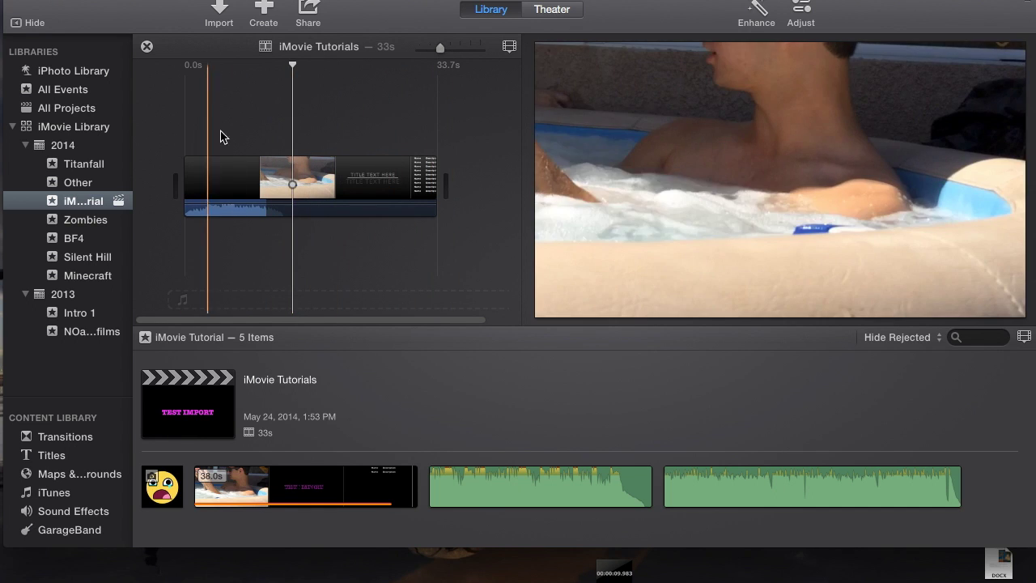
click(240, 132)
mouse_move(439, 50)
mouse_down()
mouse_move(461, 49)
mouse_move(418, 48)
mouse_move(471, 49)
mouse_move(442, 53)
mouse_up()
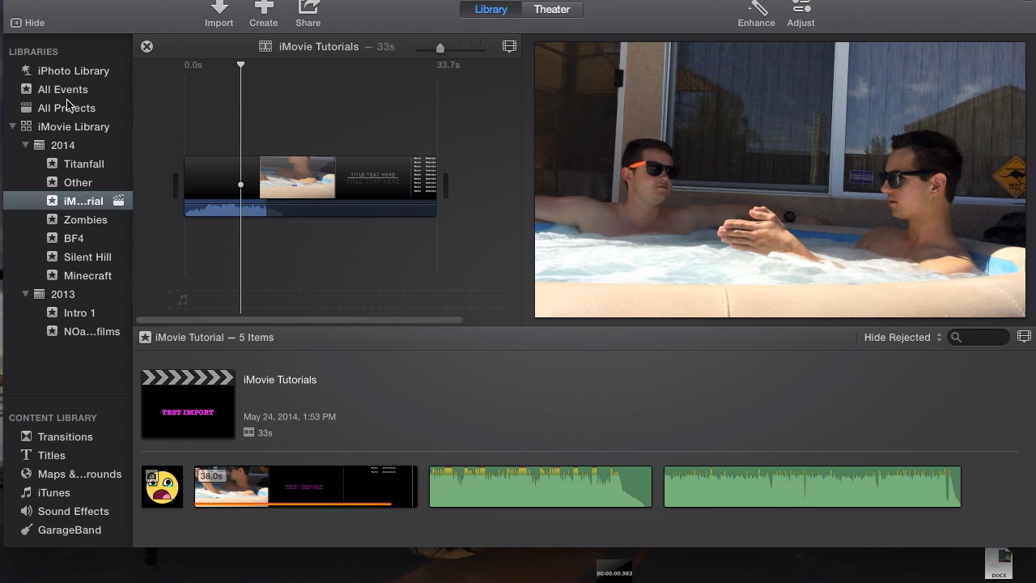
click(372, 186)
click(361, 136)
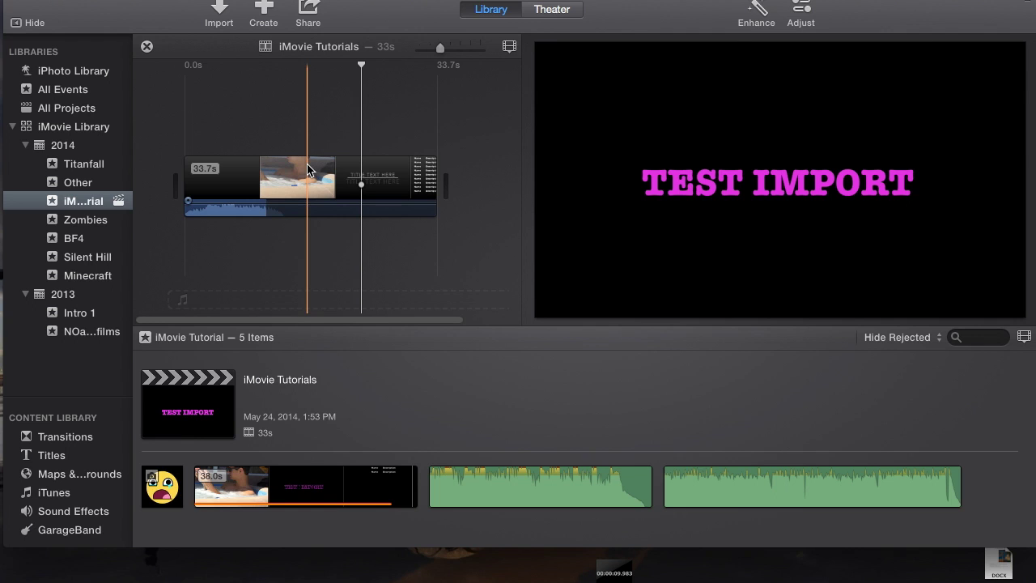
click(341, 122)
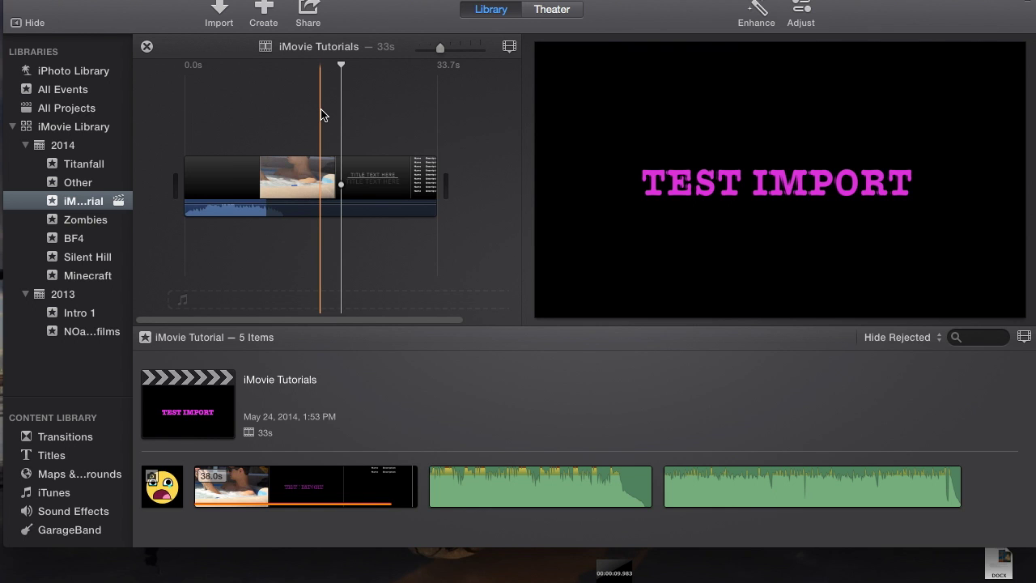
drag(321, 115, 300, 119)
click(221, 121)
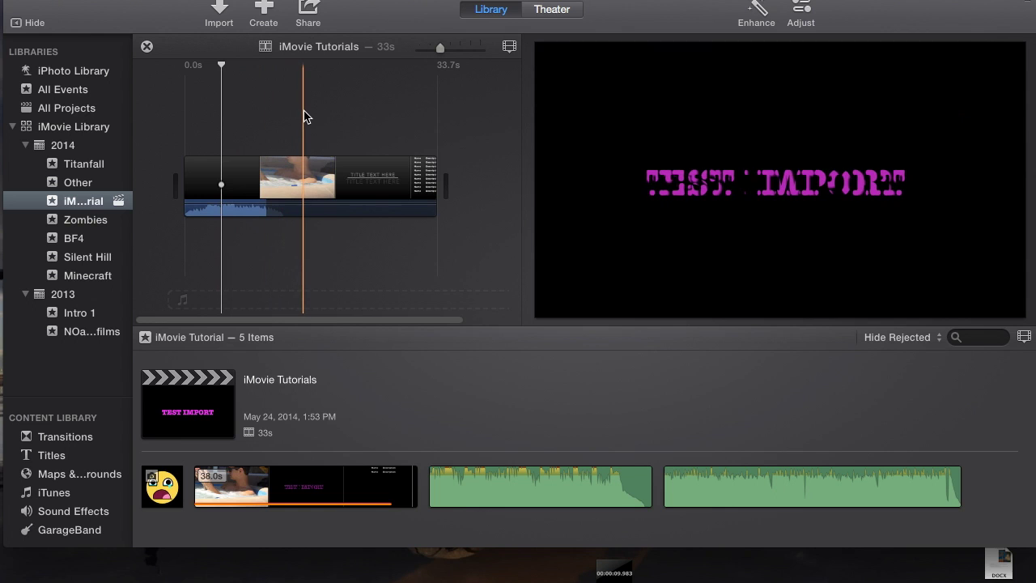